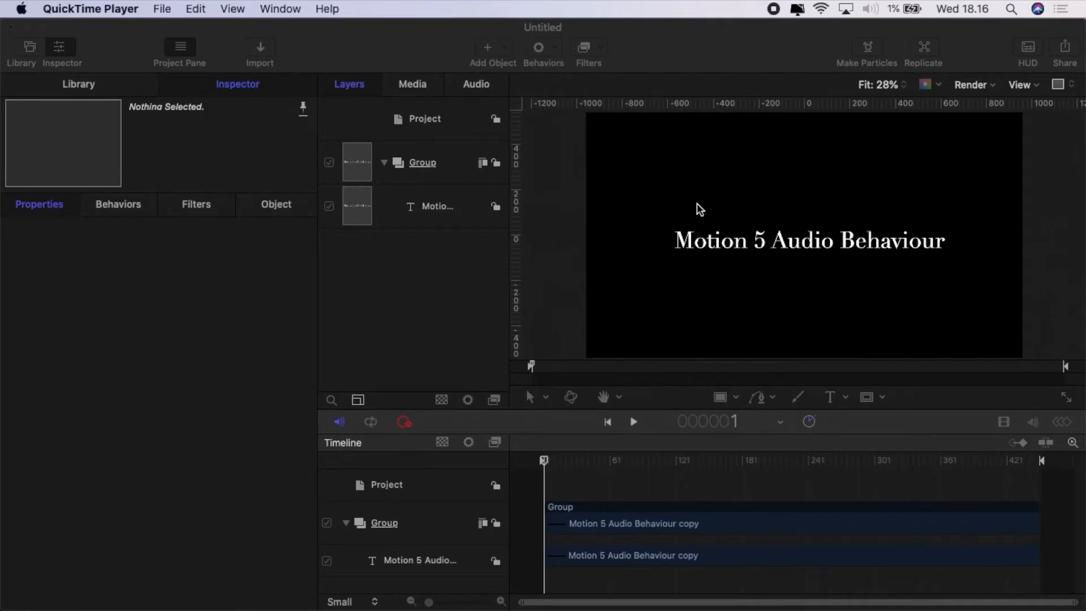
Apply the Sequence Text behavior from the Text Animation category to the Motion 5 Audio Behaviour copy text layer
left_click(442, 212)
left_click(442, 212)
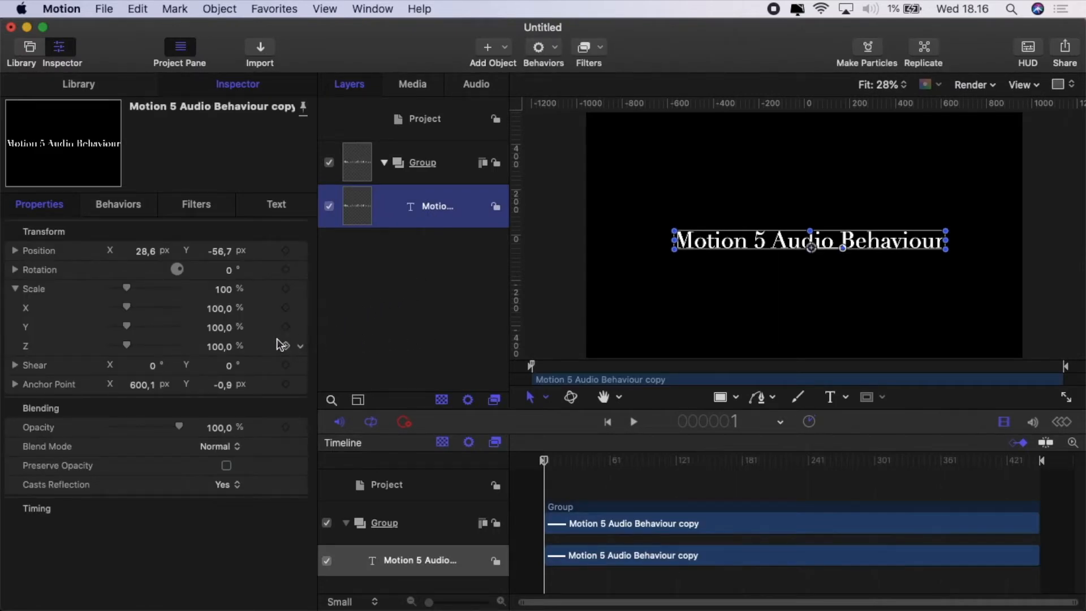
left_click(556, 45)
mouse_move(599, 80)
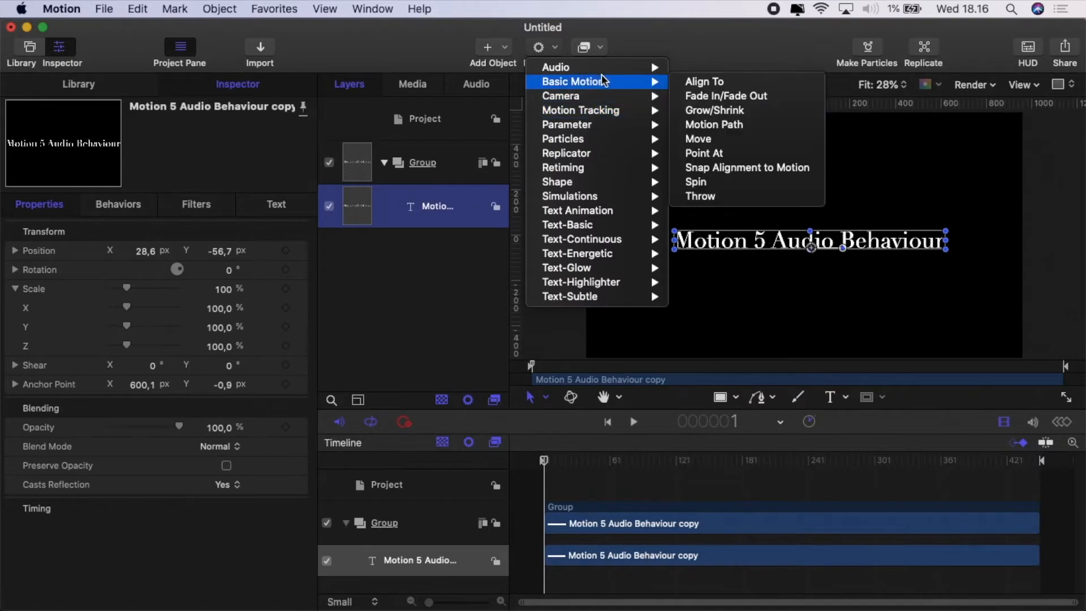
mouse_move(602, 210)
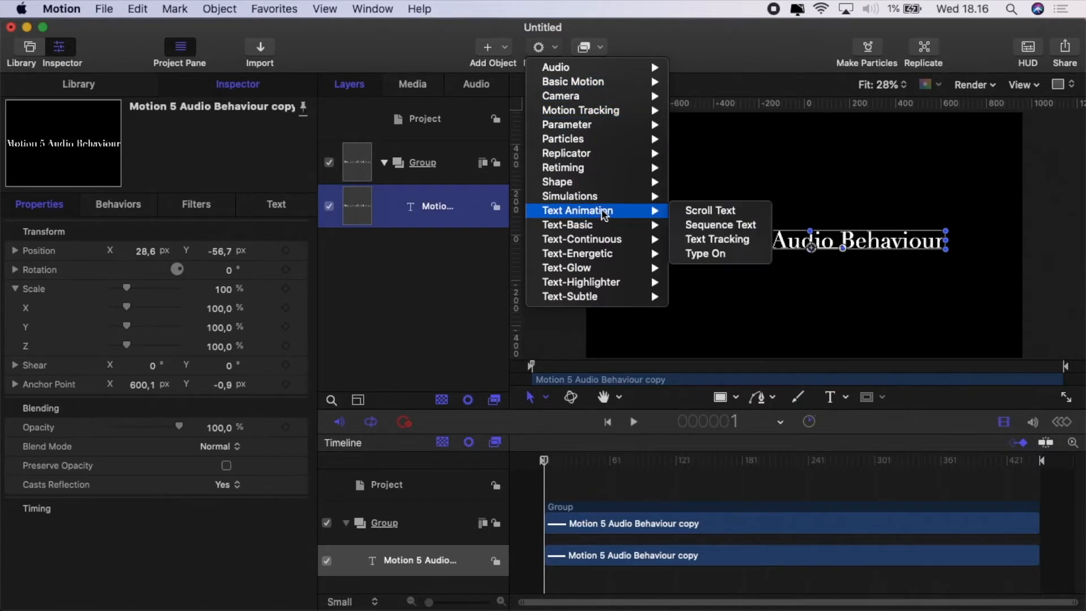
left_click(730, 224)
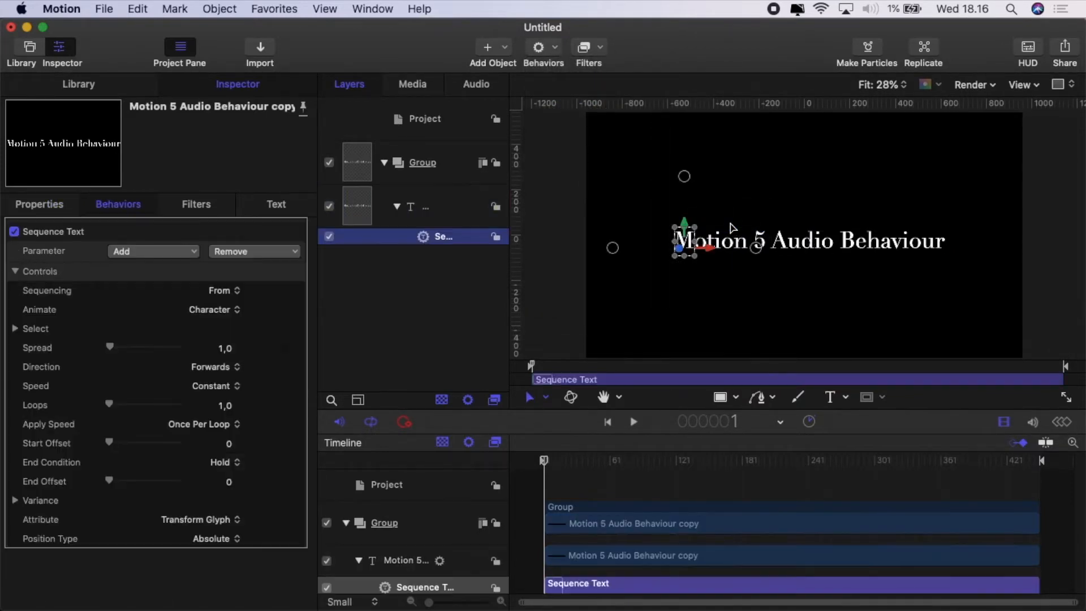
Add the Scale format parameter to the Sequence Text behavior and set its Y scale to 150%
left_click(163, 250)
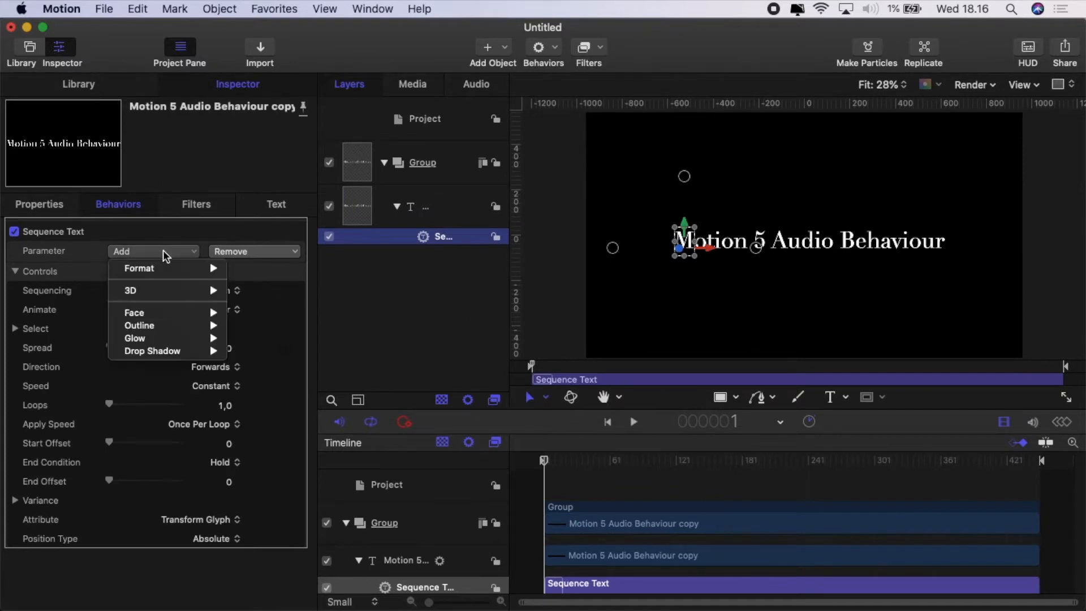
mouse_move(187, 268)
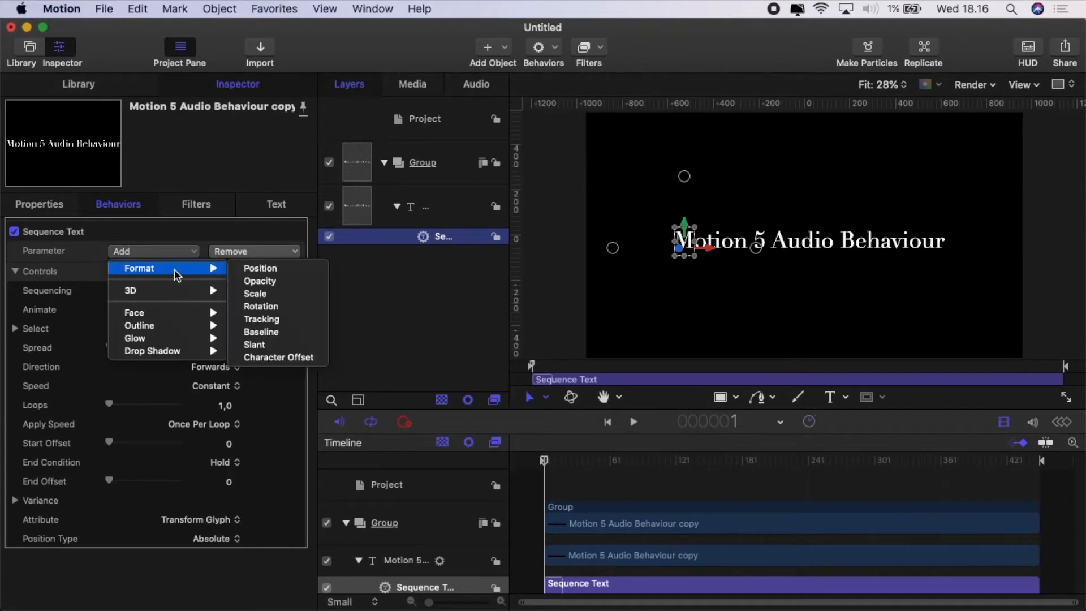
left_click(293, 294)
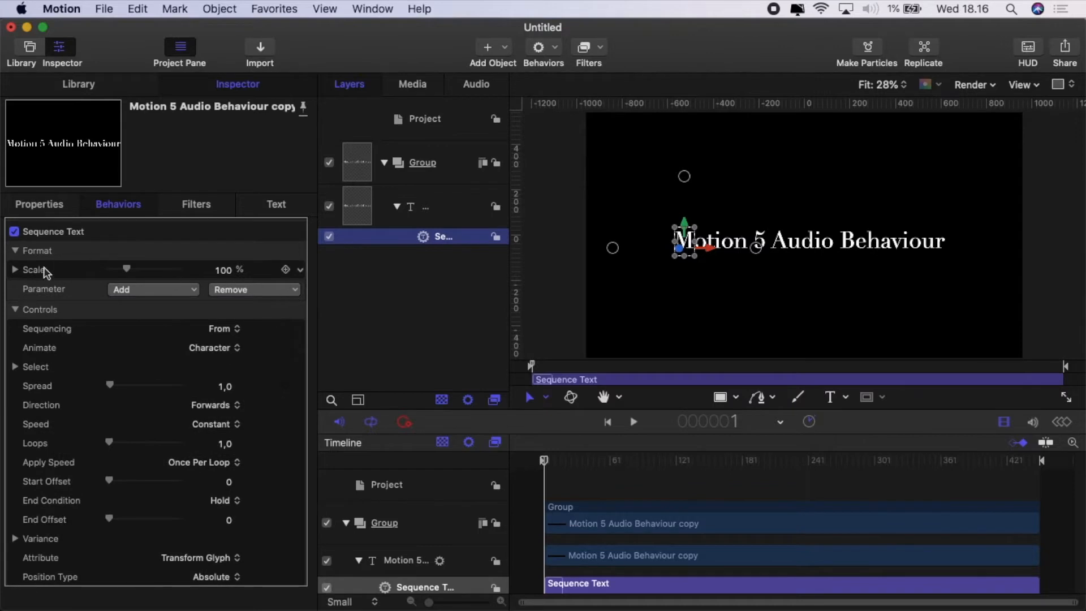
left_click(15, 270)
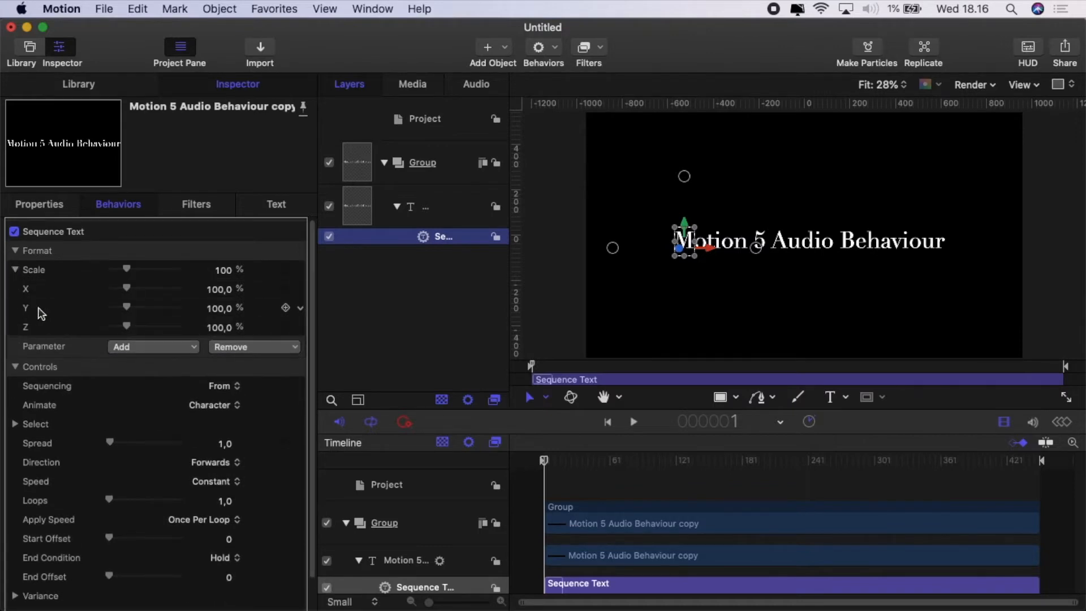
left_click(226, 311)
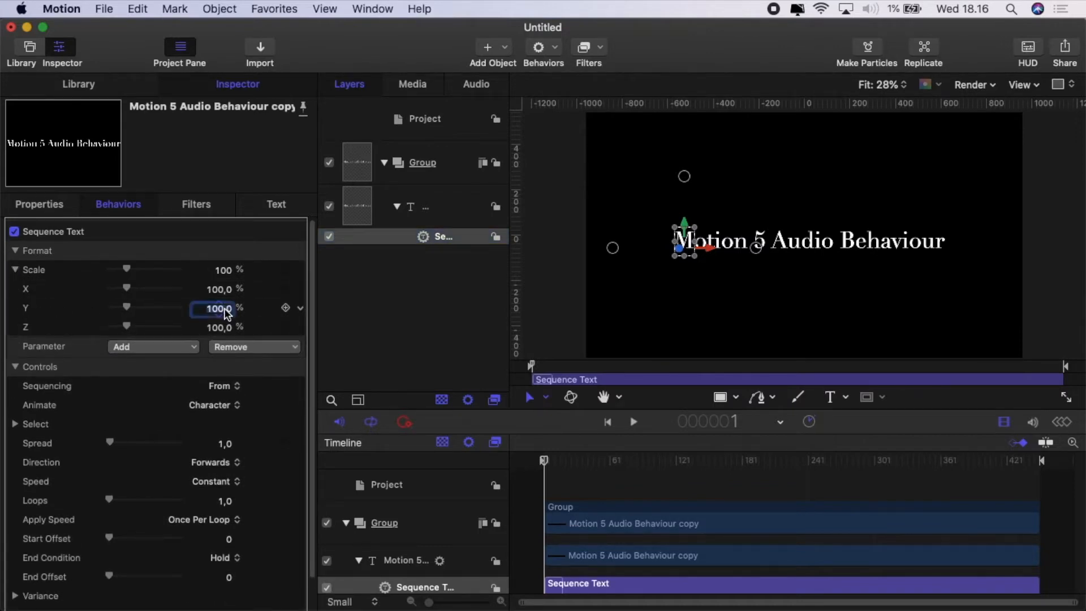
type("150")
key("Return")
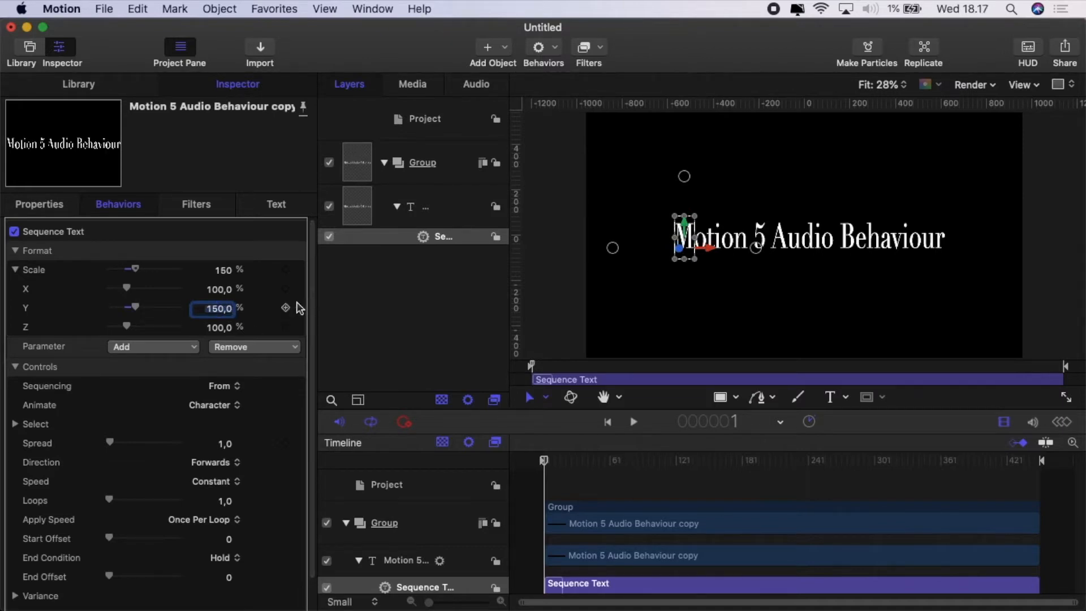
Set the Sequence Text sequencing to Through Inverted and its animation unit to Character (without spaces)
left_click(214, 386)
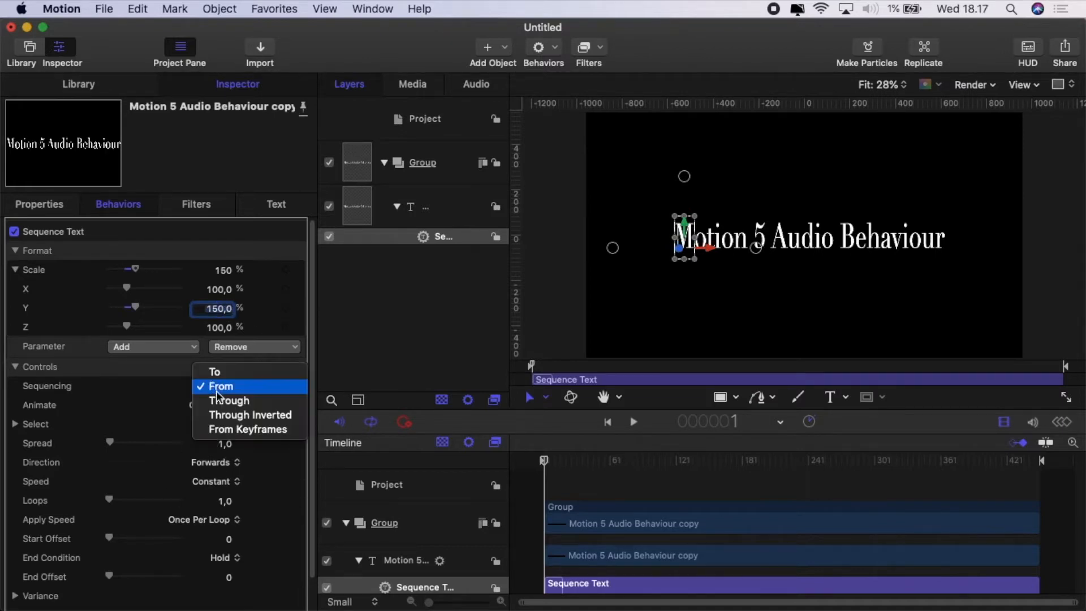
left_click(225, 414)
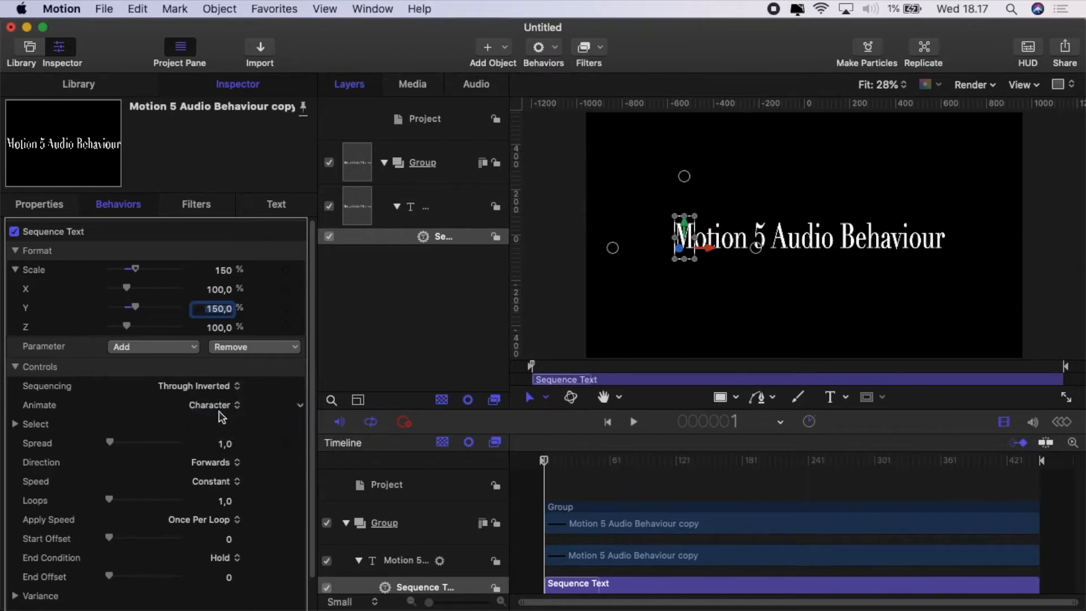
left_click(222, 412)
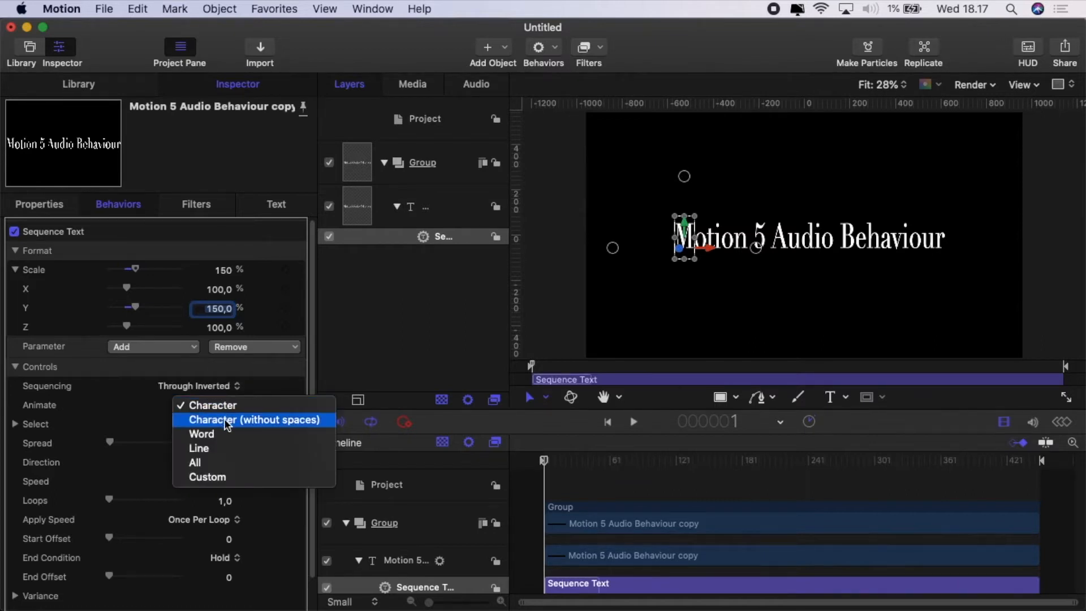
left_click(227, 421)
Configure the text sequence with a spread of 12, direction Center to Ends and speed Accelerate
left_click(218, 448)
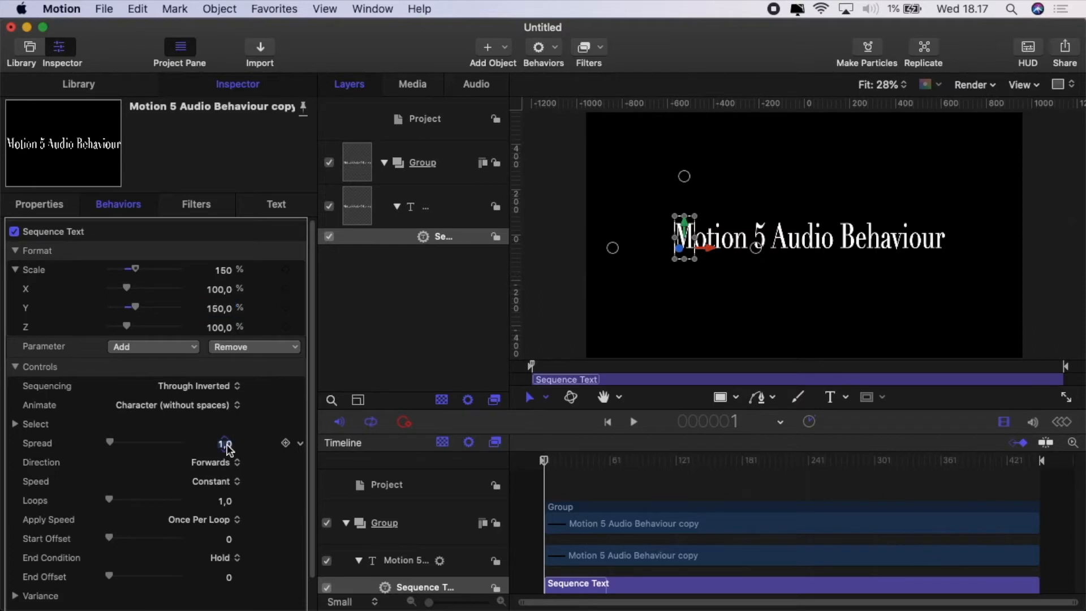
type("12")
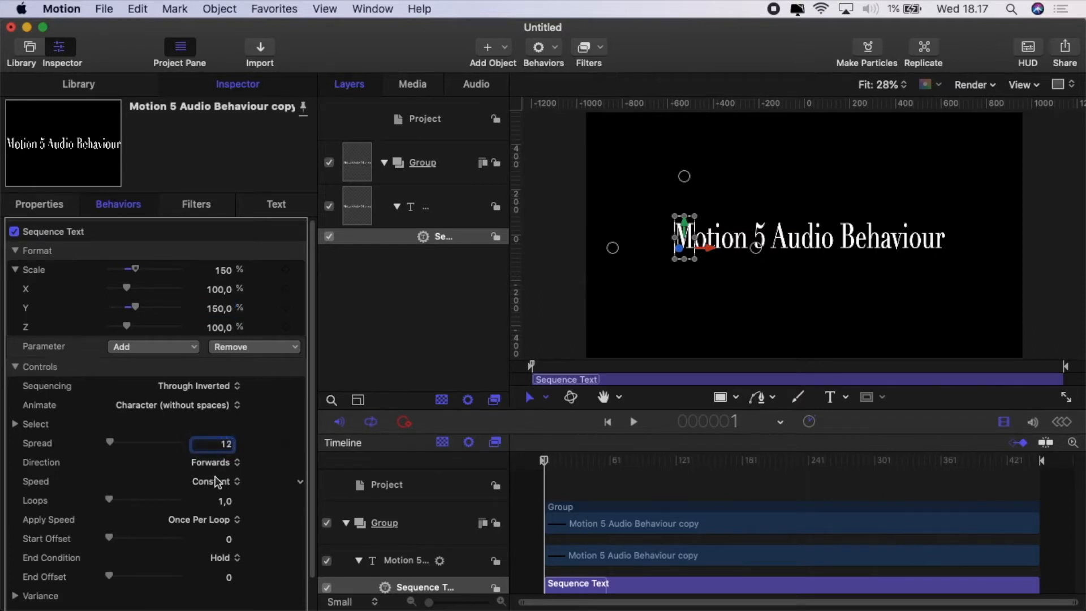
key("Return")
left_click(219, 463)
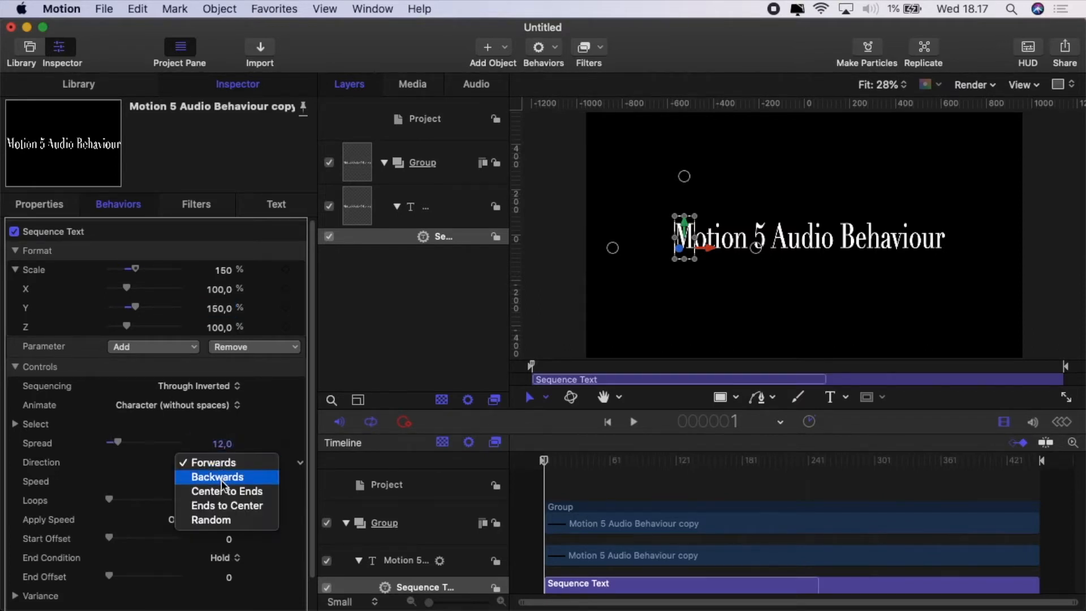
left_click(221, 490)
left_click(223, 482)
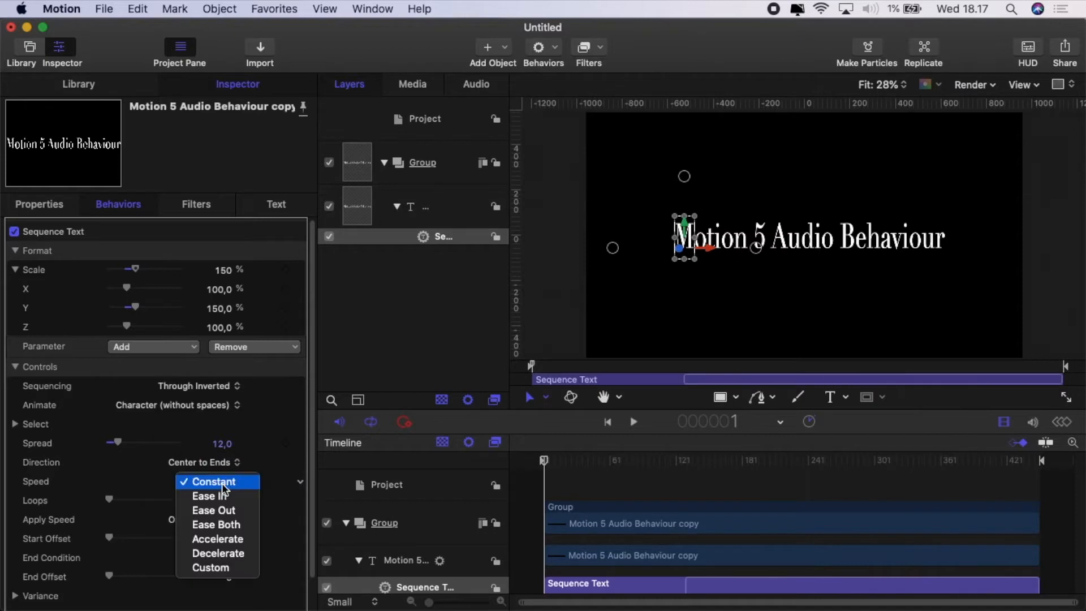
left_click(236, 538)
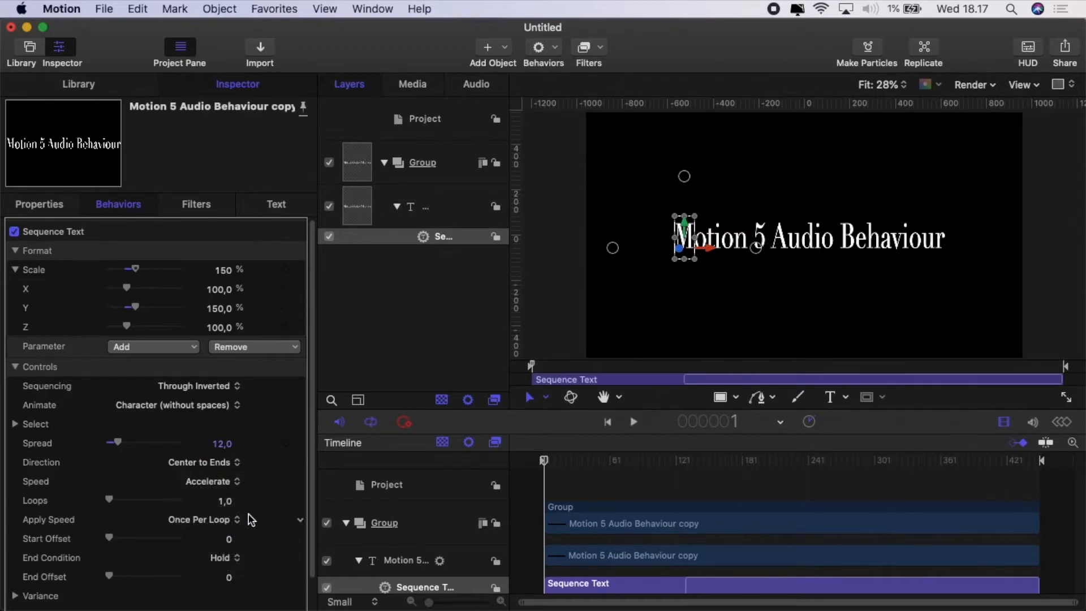
Set the text sequence to 10 loops with a Ping-Pong end condition
scroll(255, 517, "down", 2)
left_click(225, 470)
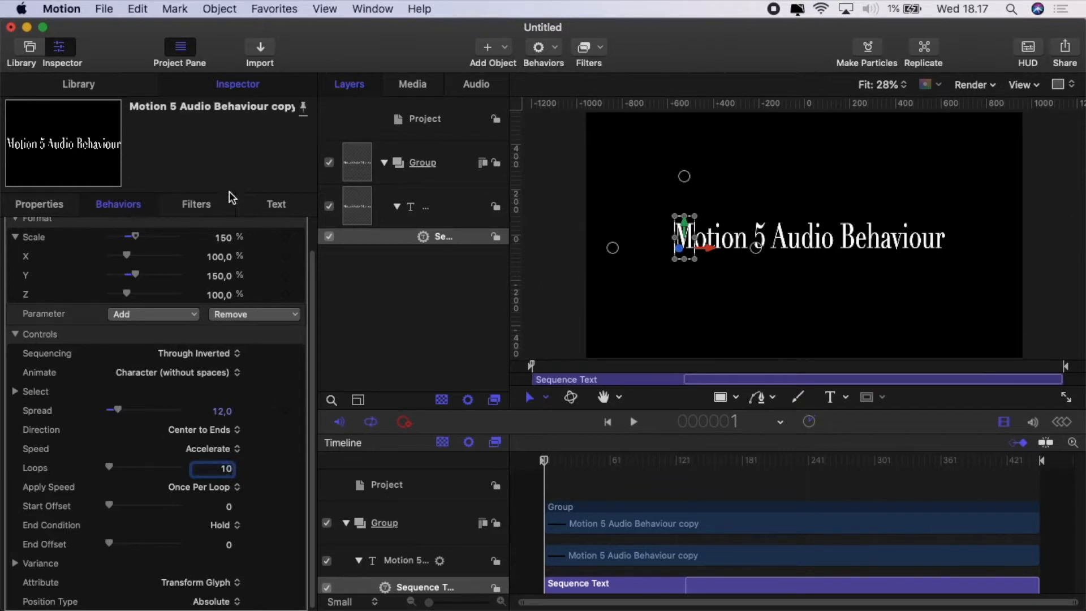
type("10")
key("Return")
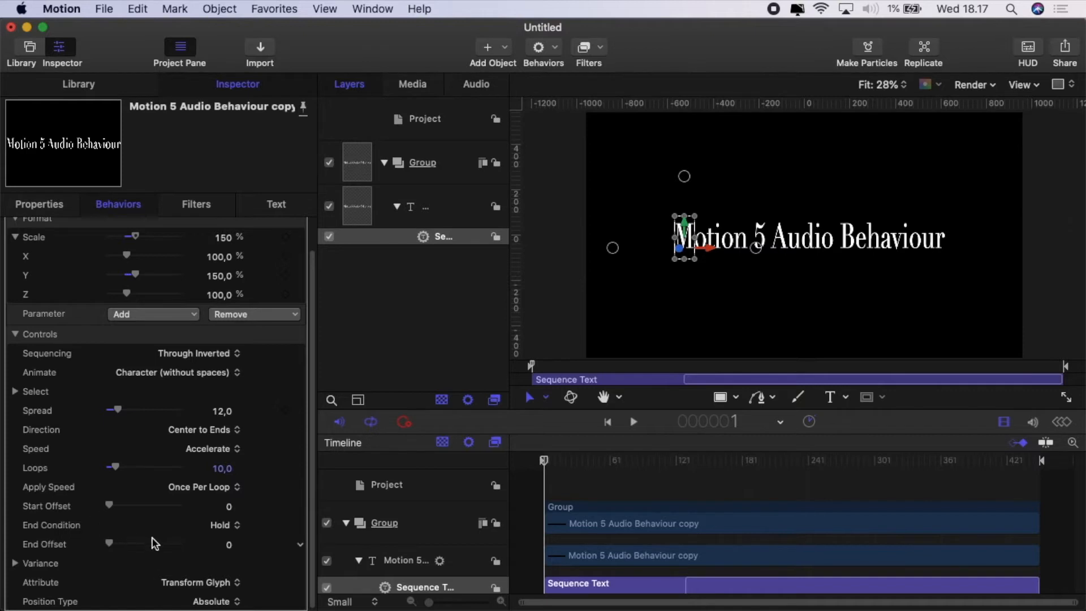
left_click(217, 526)
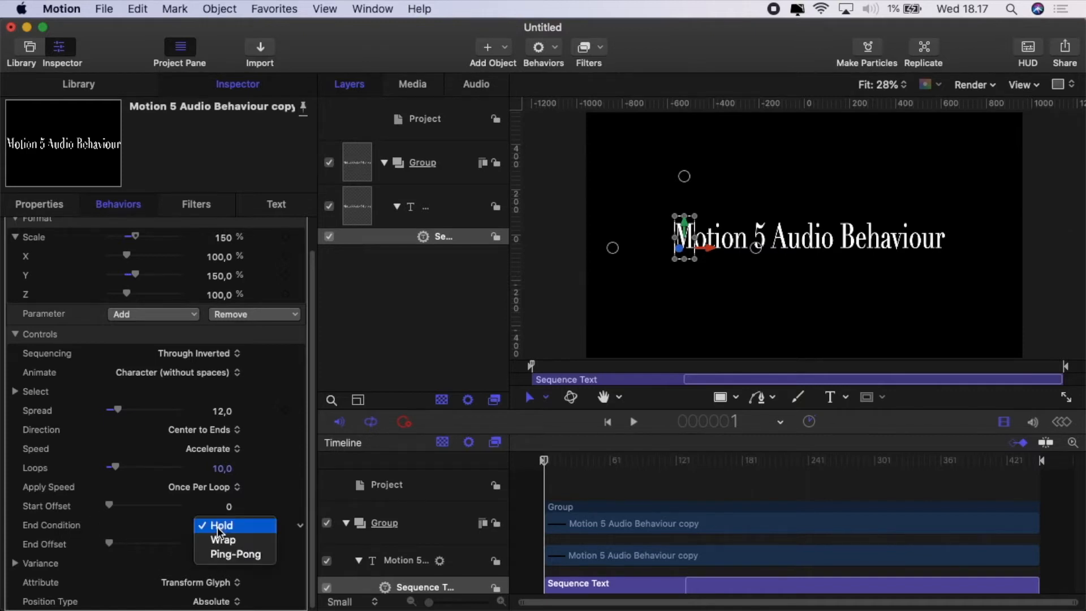
left_click(230, 555)
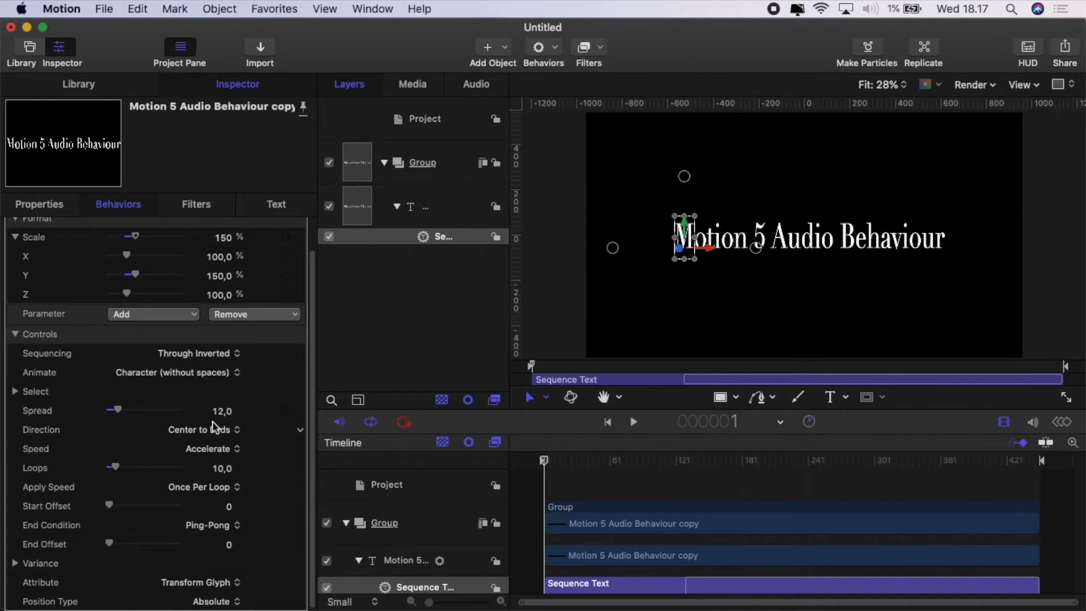
Add an Audio parameter behavior to the sequence's Y scale and assign the imported background-loop track as its source audio
scroll(212, 422, "up", 2)
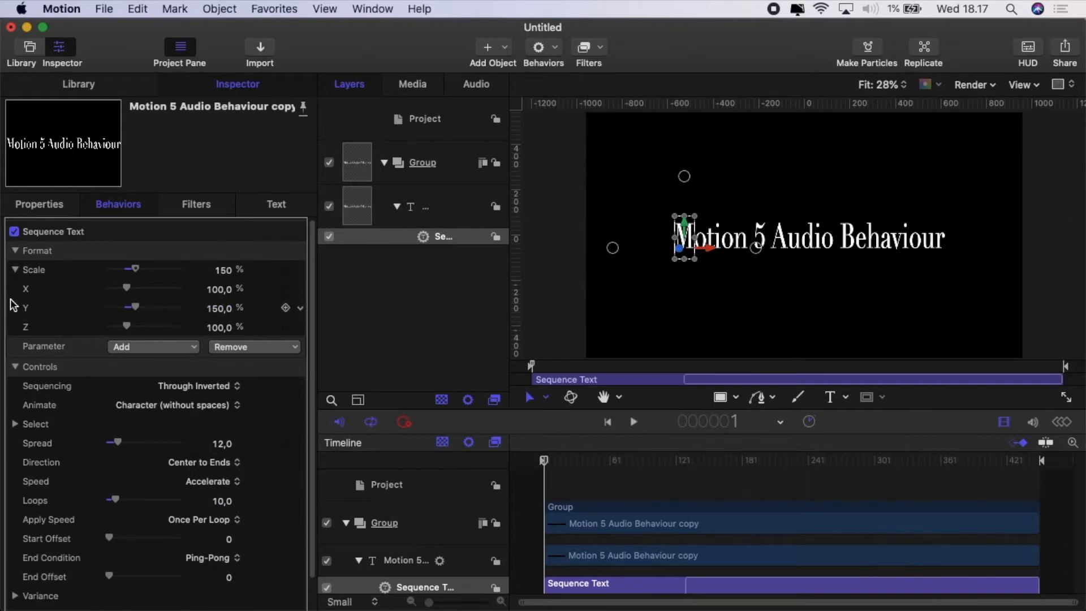
left_click(302, 310)
mouse_move(407, 456)
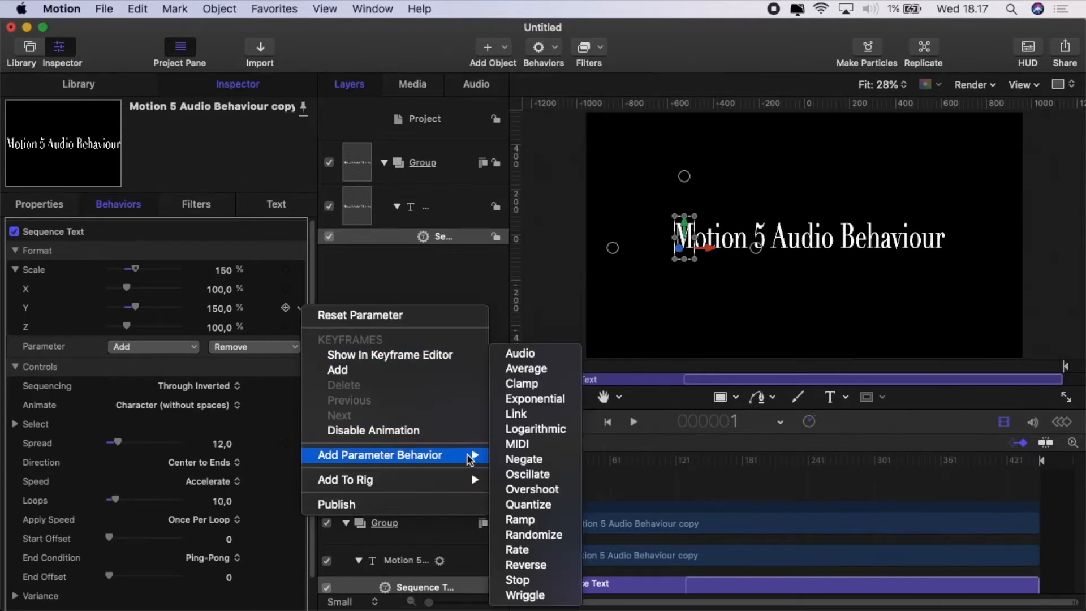
left_click(559, 354)
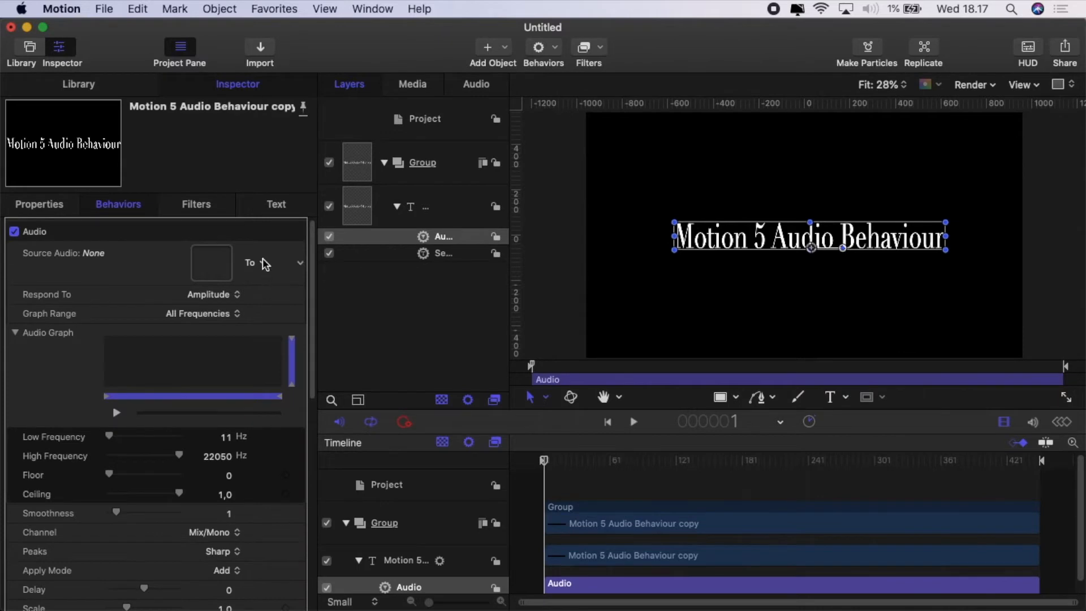
left_click(265, 263)
left_click(271, 276)
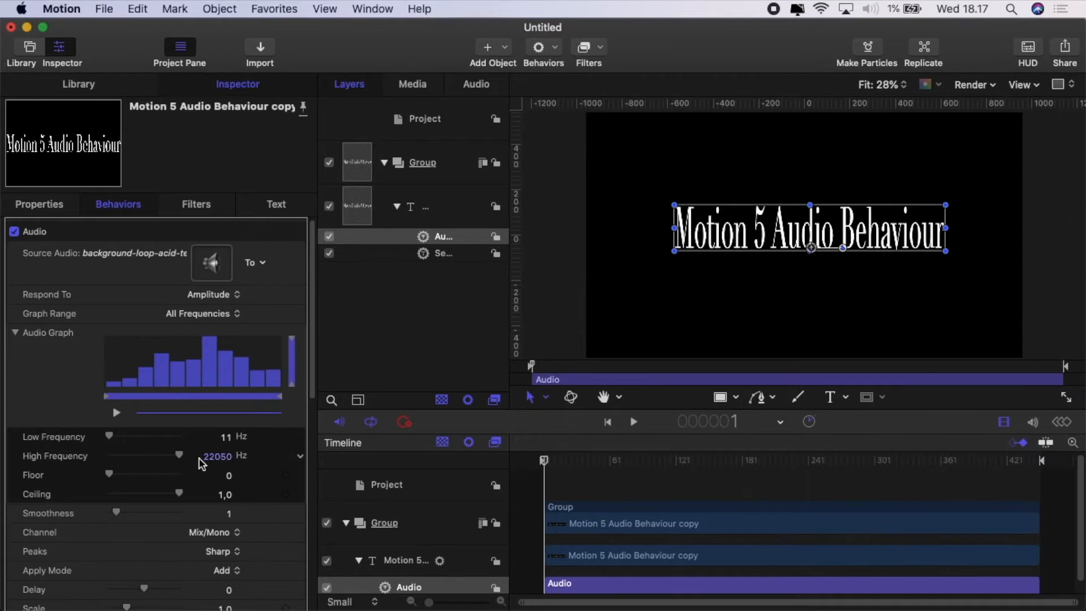
Configure the Audio behavior with smoothness 3, Smooth peaks and the Add and Subtract apply mode
scroll(197, 463, "down", 5)
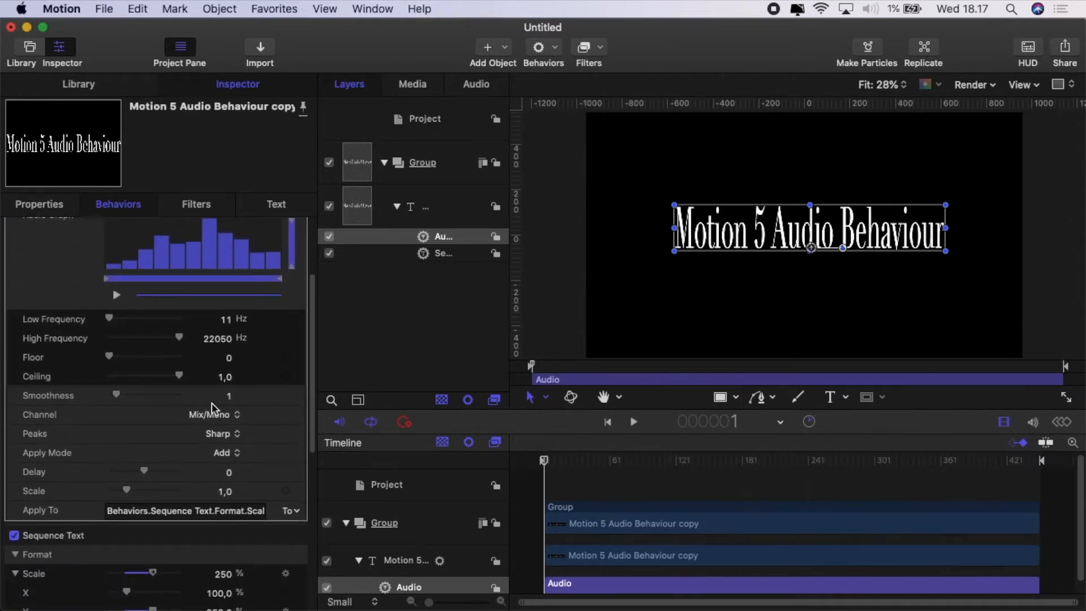
left_click(231, 396)
type("3")
key("Return")
left_click(229, 439)
left_click(223, 448)
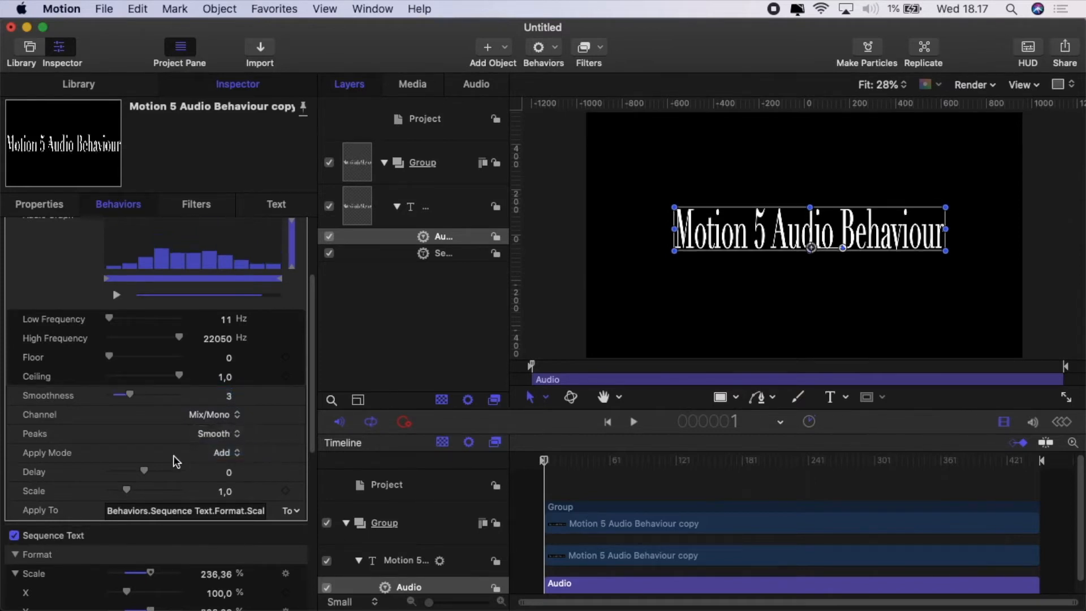
left_click(222, 455)
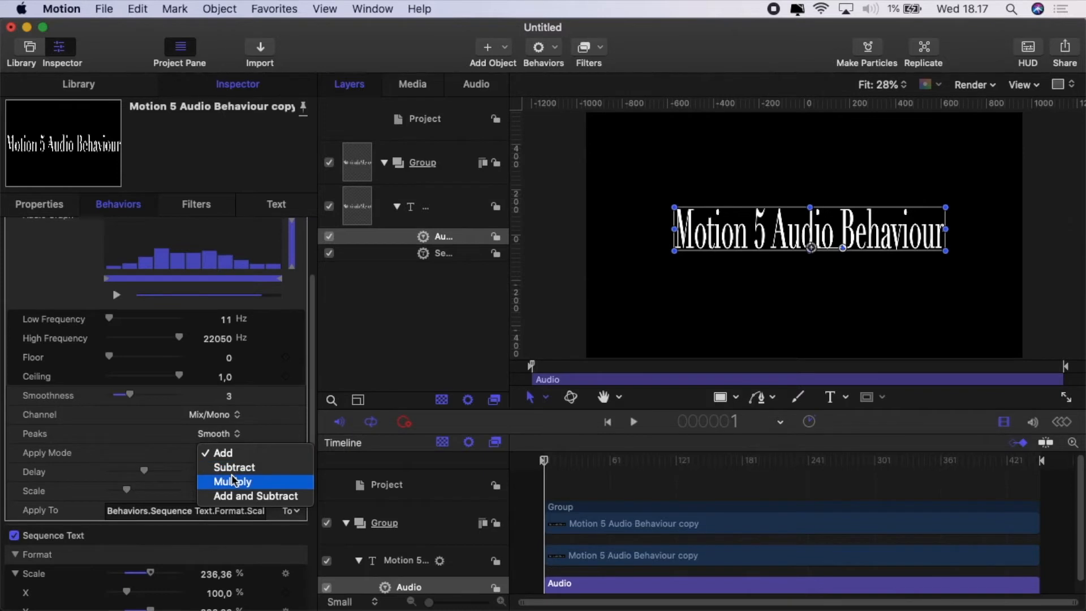
left_click(237, 500)
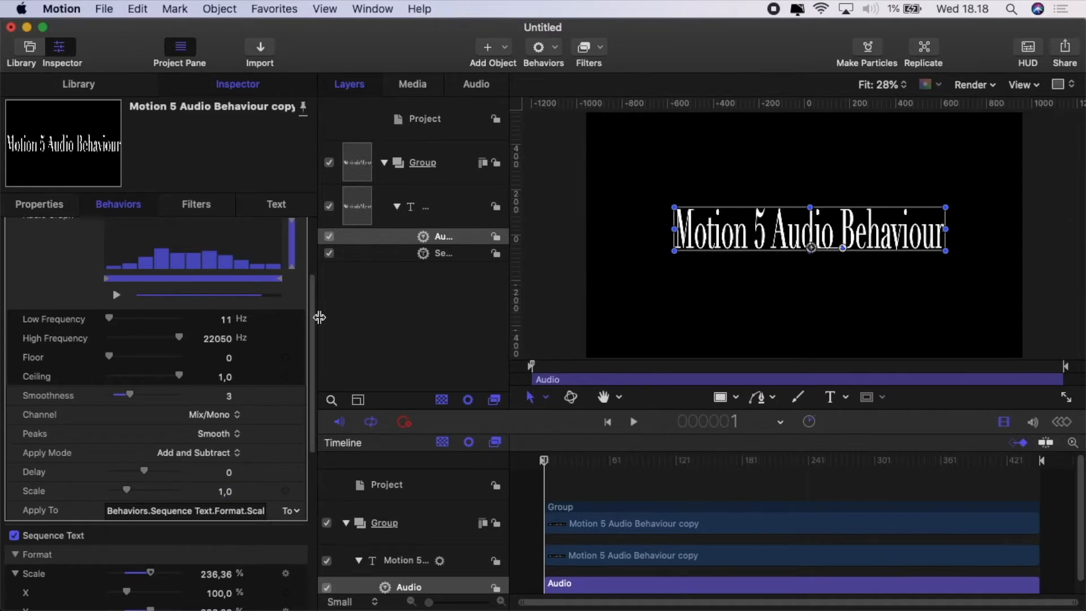
Add a Randomize parameter behavior to the Spread value of the Sequence Text behavior
scroll(223, 358, "down", 3)
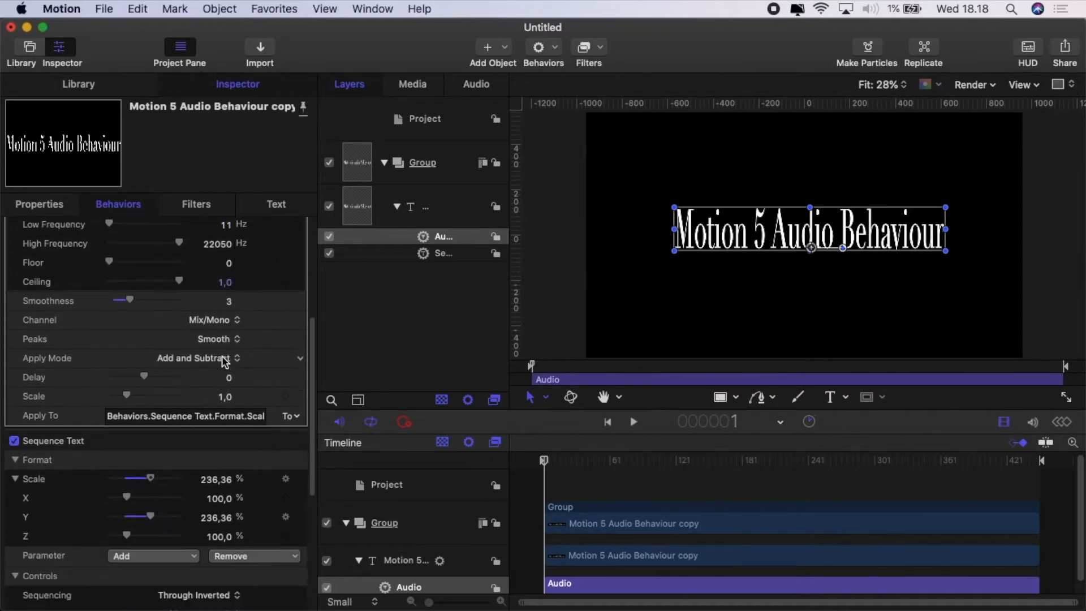
scroll(222, 360, "down", 8)
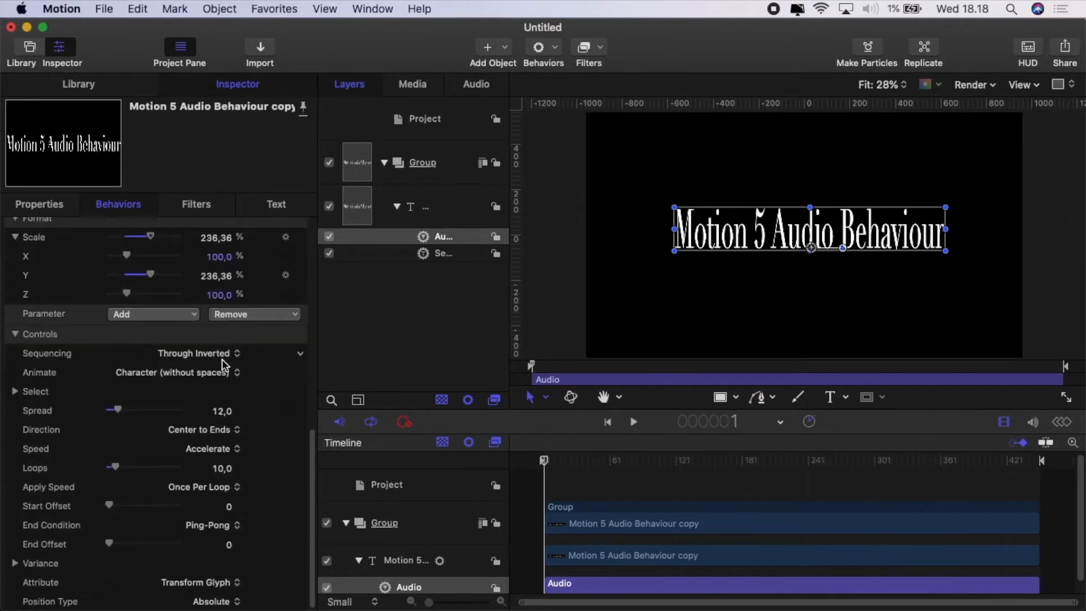
left_click(302, 413)
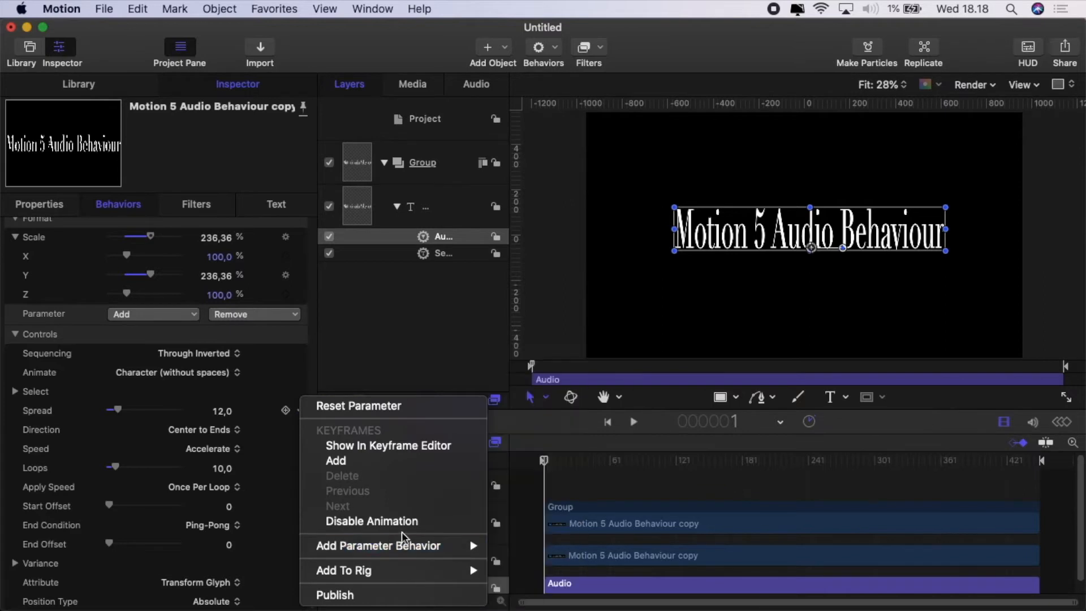
mouse_move(462, 546)
left_click(541, 535)
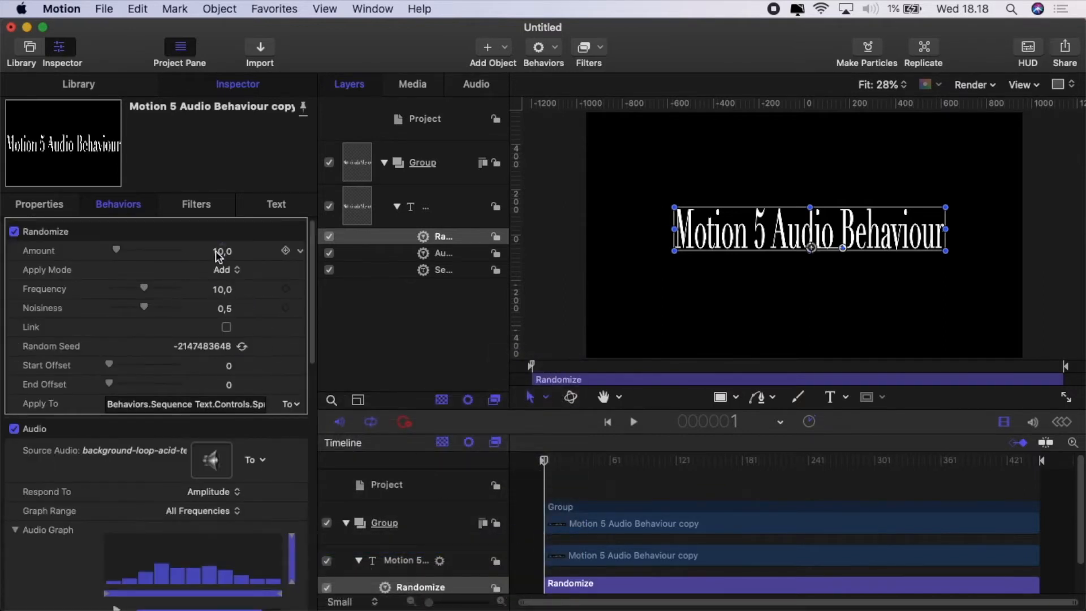
Set the Randomize behavior's amount to 35, frequency to 18 and noisiness to 1, and play back the title animation
left_click(224, 252)
left_click(228, 289)
type("18")
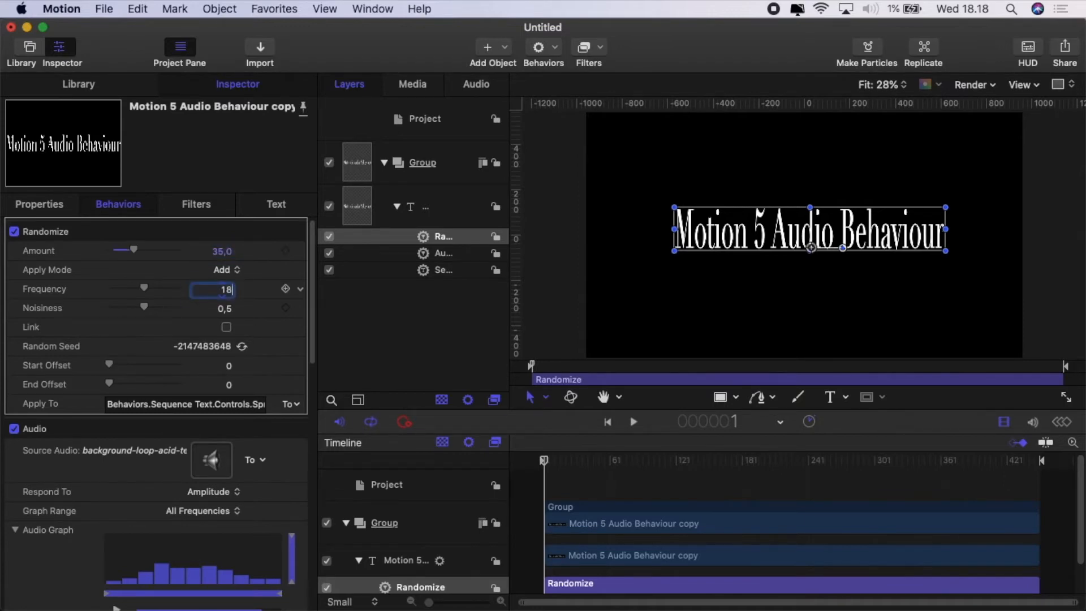
left_click(226, 308)
type("1")
key("Return")
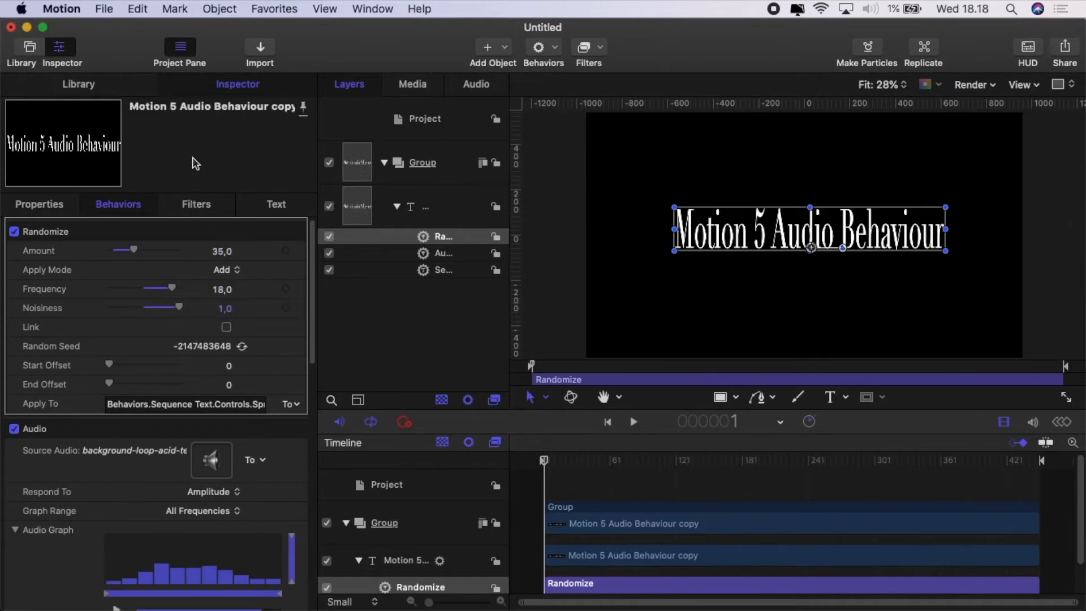
left_click(635, 422)
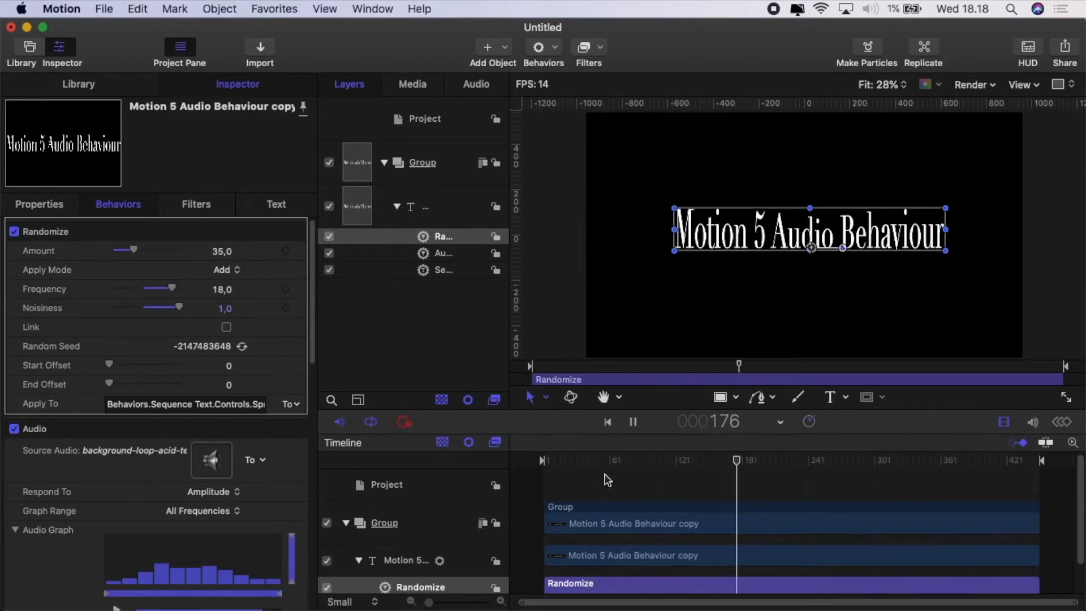
left_click(635, 423)
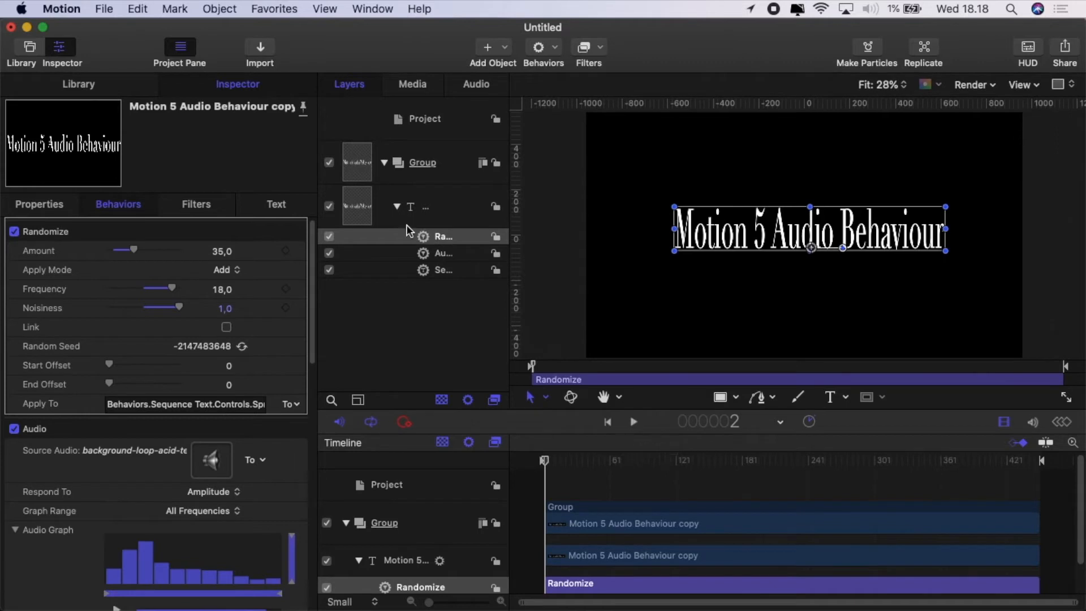
Create a new group above the title's group and draw a rectangle in it that covers the whole title
left_click(385, 164)
left_click(418, 164)
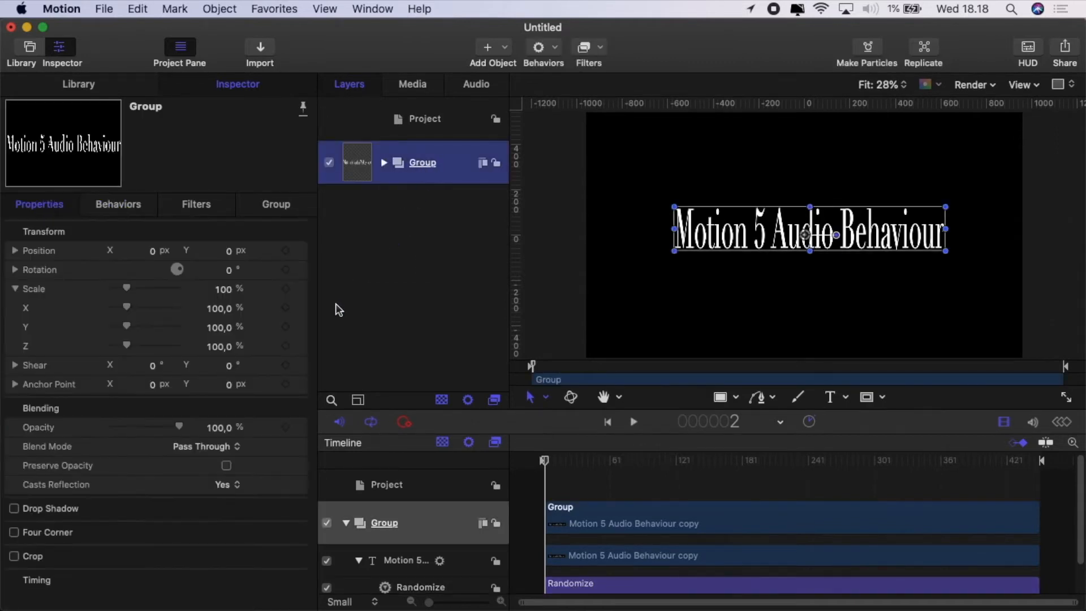
right_click(408, 263)
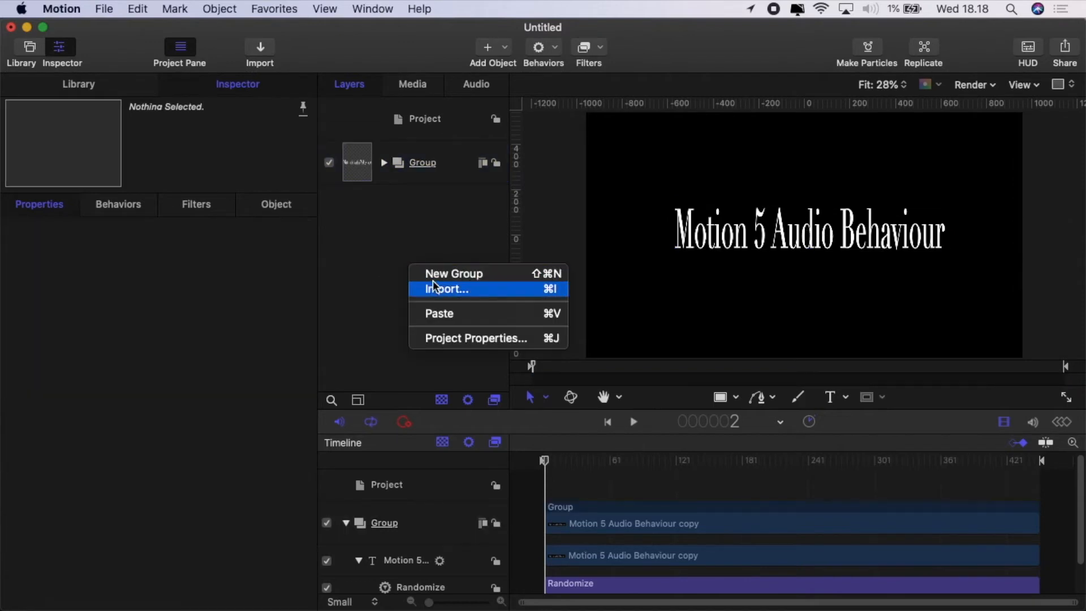
key("Escape")
key("super+shift+n")
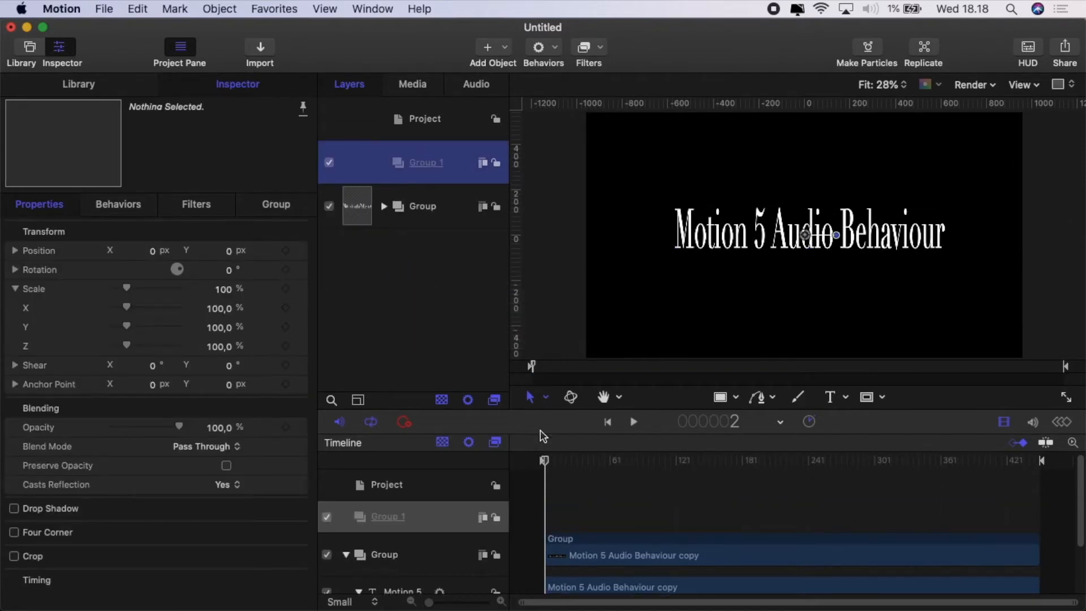
left_click(717, 399)
left_click_drag(655, 189, 963, 272)
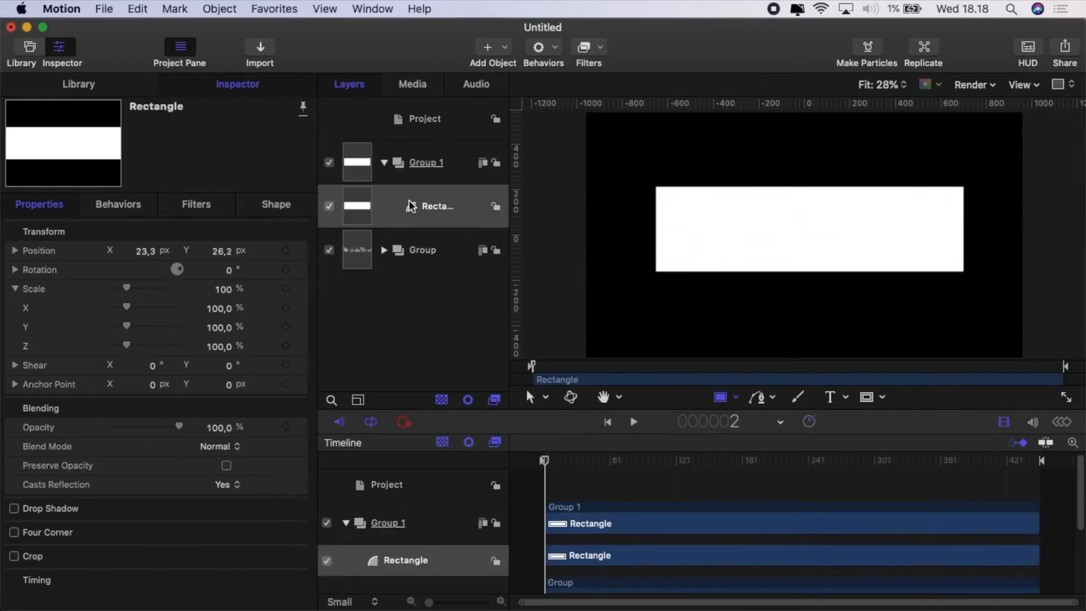
Change the rectangle's fill mode to Gradient and apply the Rainbow gradient preset
left_click(273, 204)
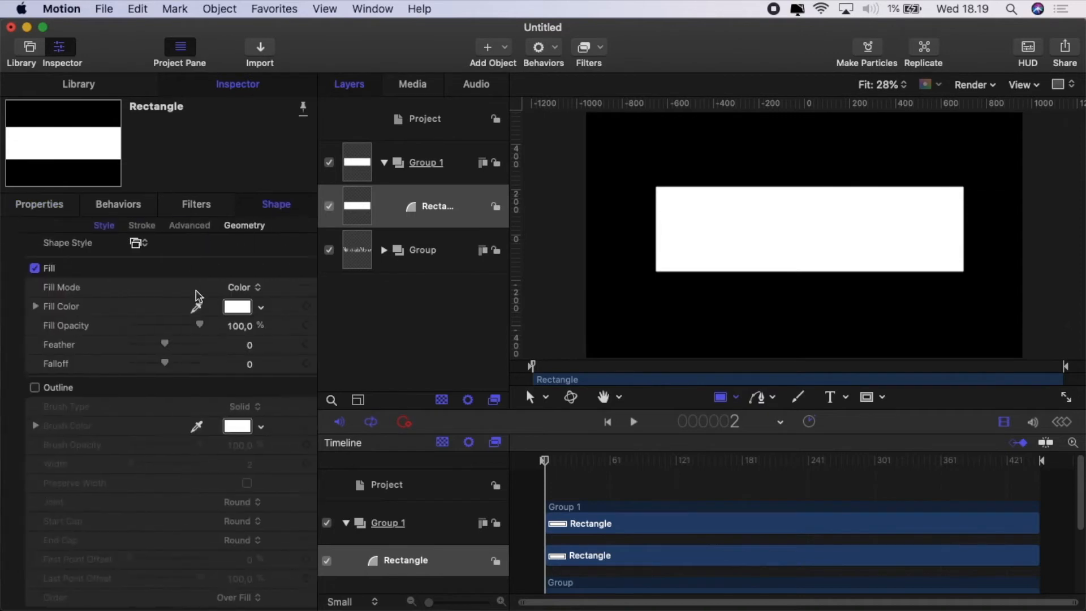
left_click(229, 288)
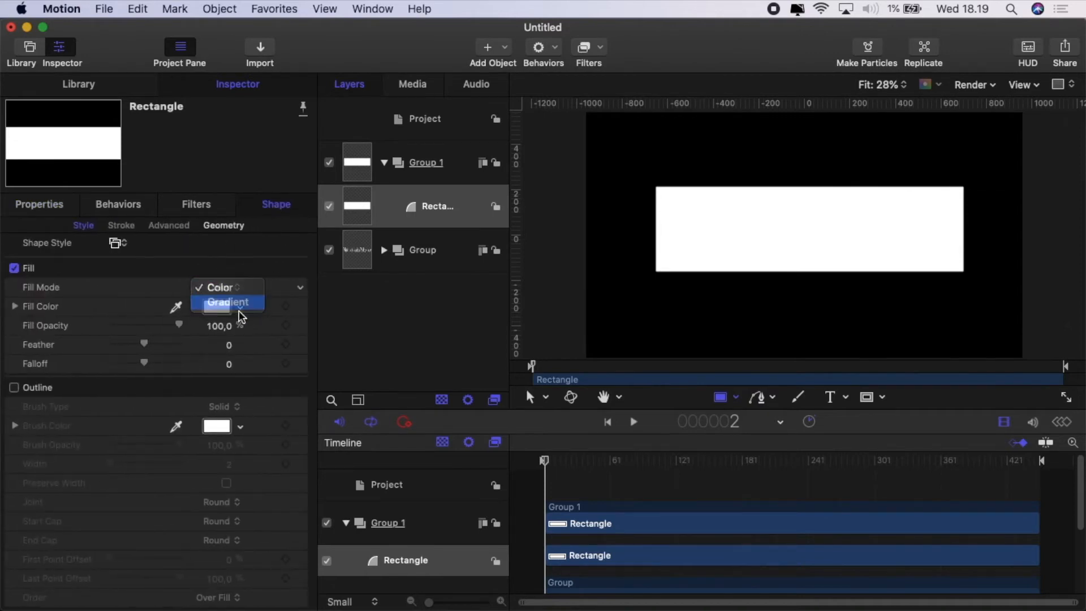
left_click(239, 308)
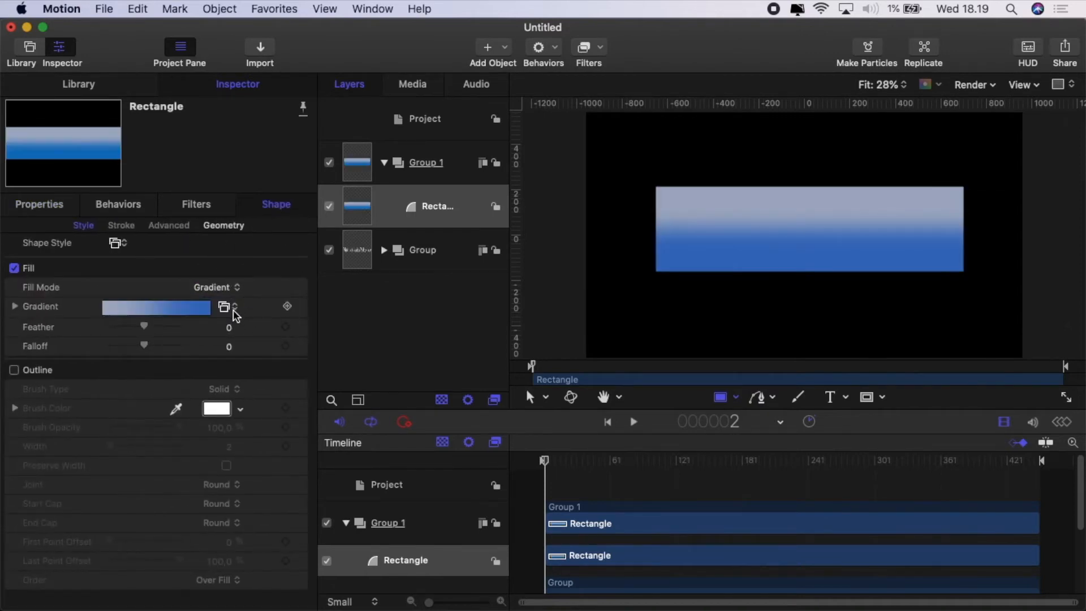
left_click(234, 311)
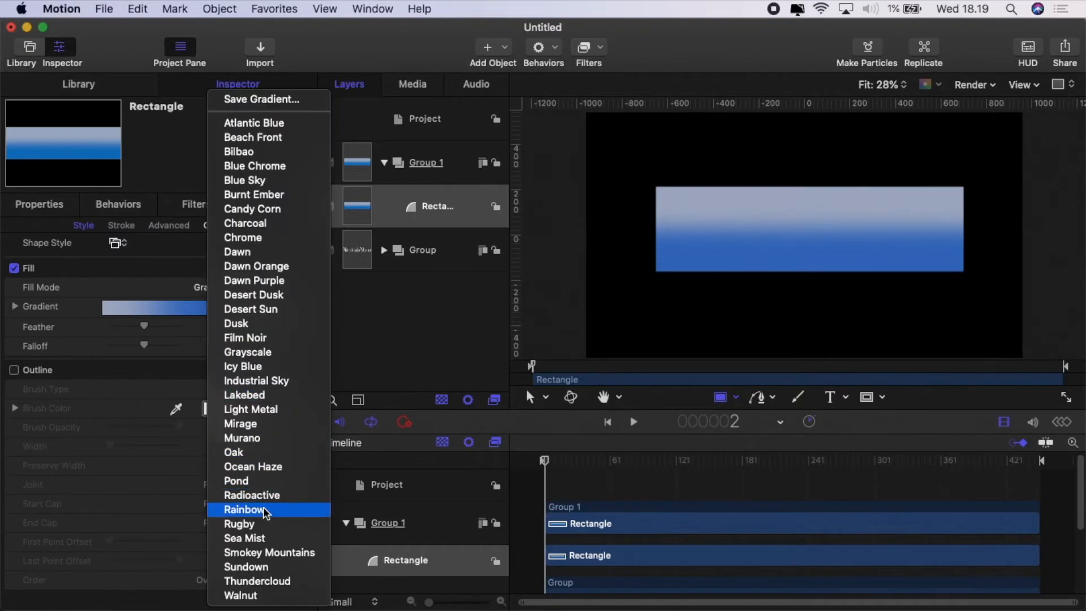
key("Escape")
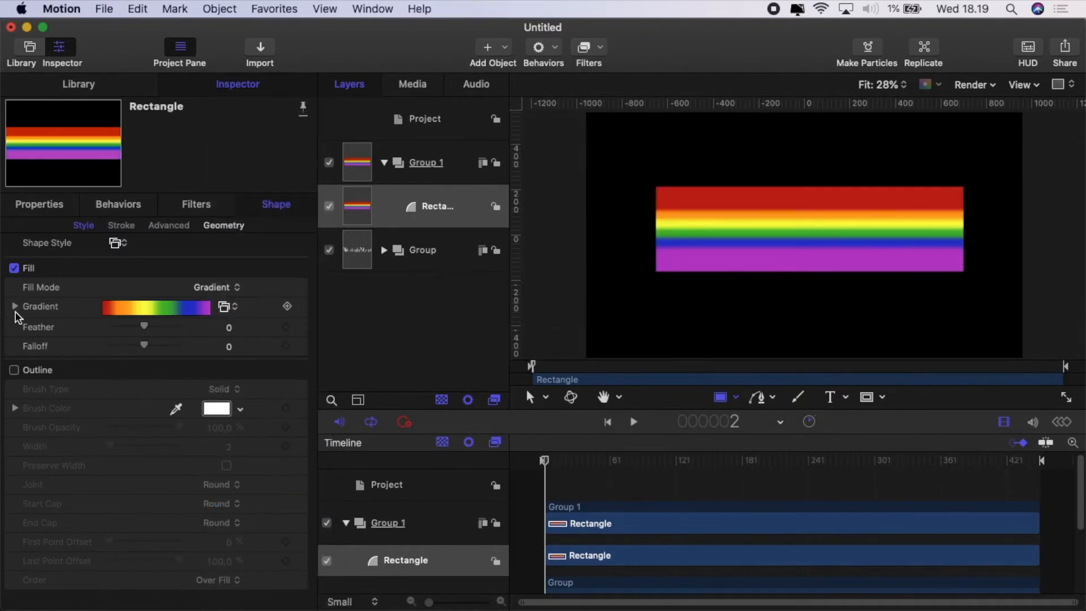
Edit the gradient on the canvas so it runs diagonally from about (-455, 52) px to about (563, -143) px
left_click(15, 306)
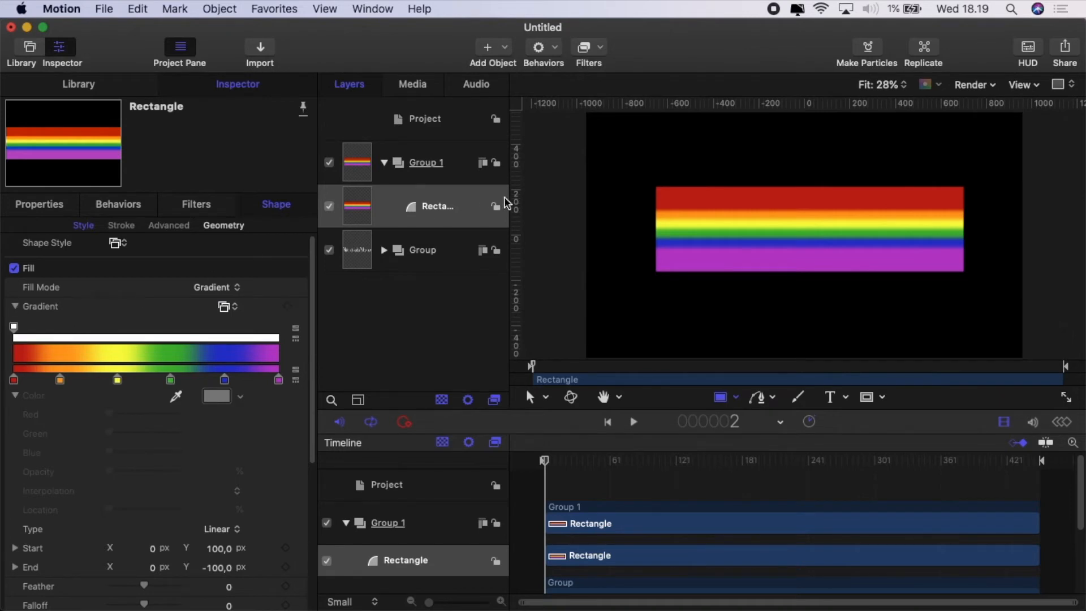
left_click(453, 217)
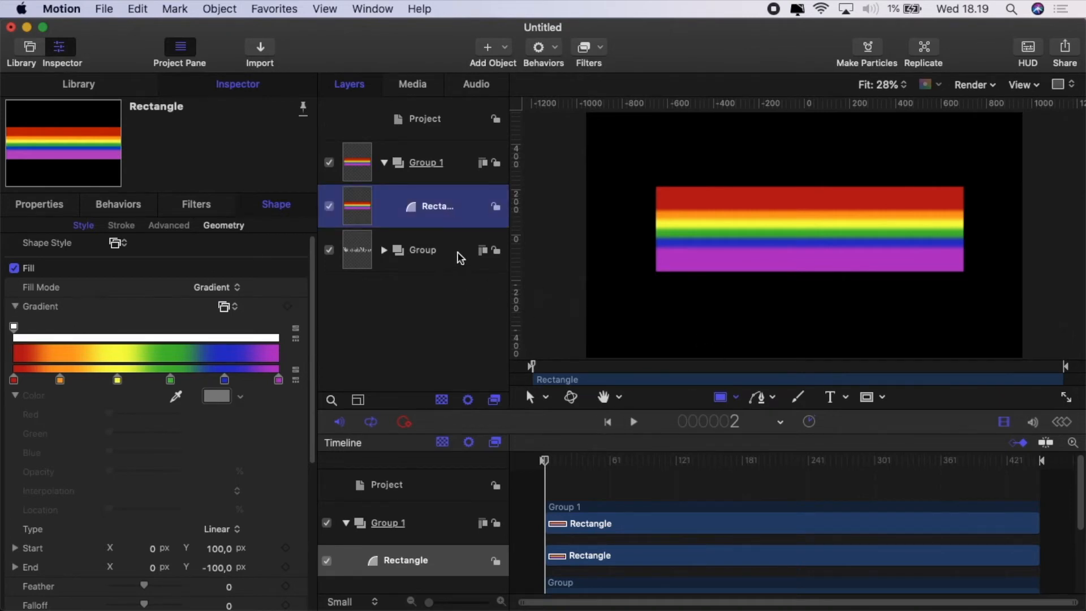
left_click(532, 398)
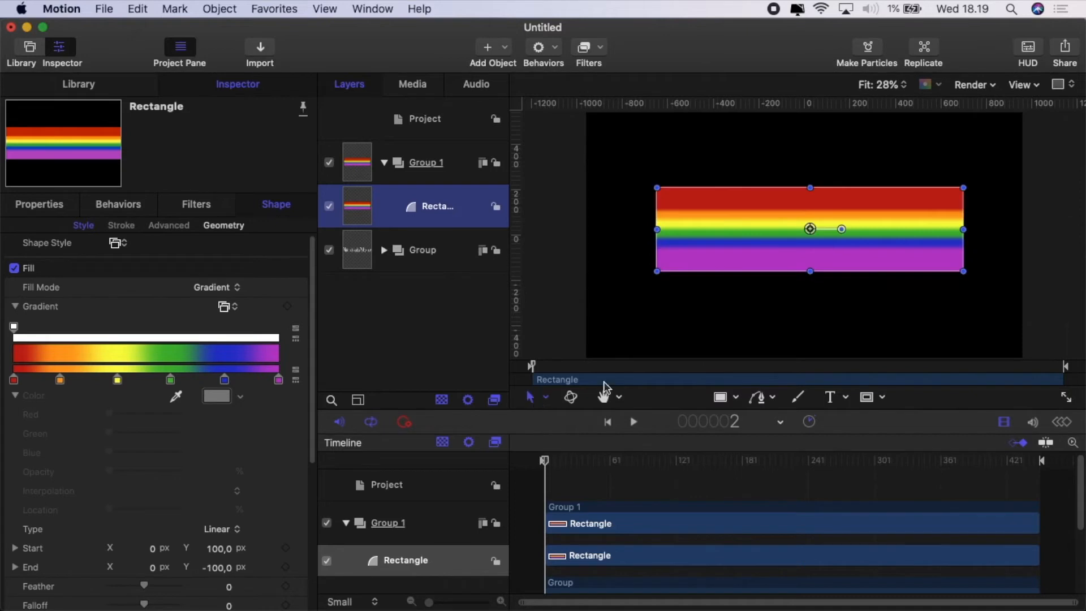
right_click(807, 229)
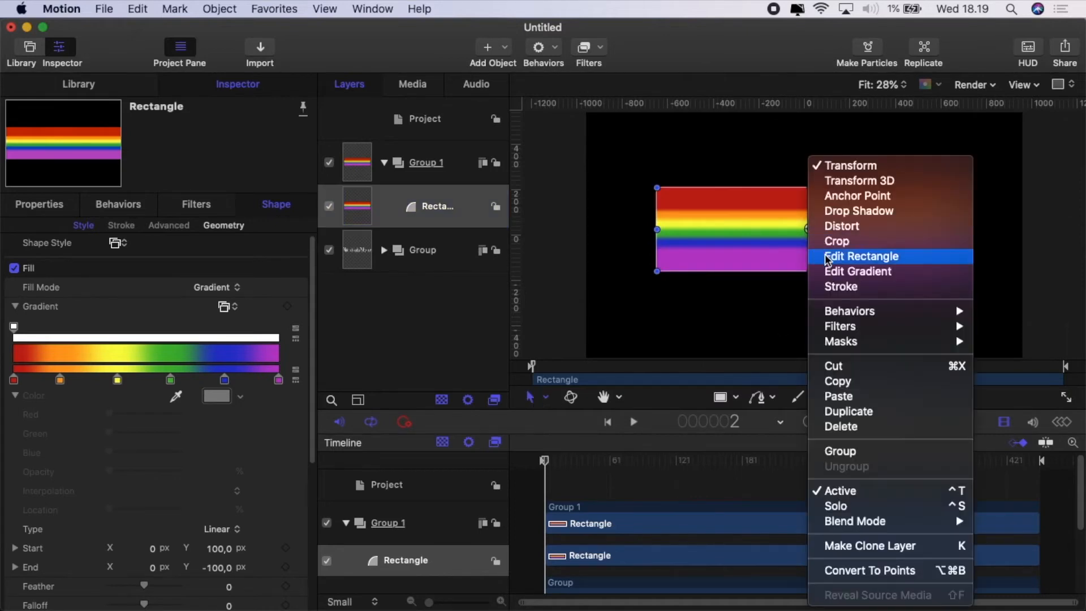
left_click(831, 274)
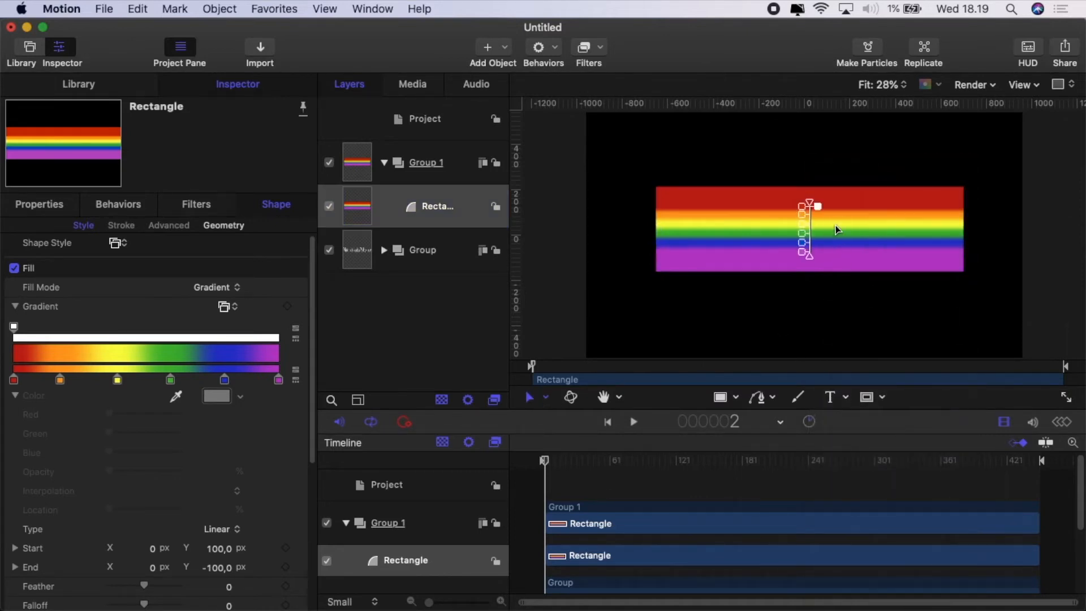
left_click_drag(816, 206, 703, 217)
left_click_drag(812, 257, 940, 266)
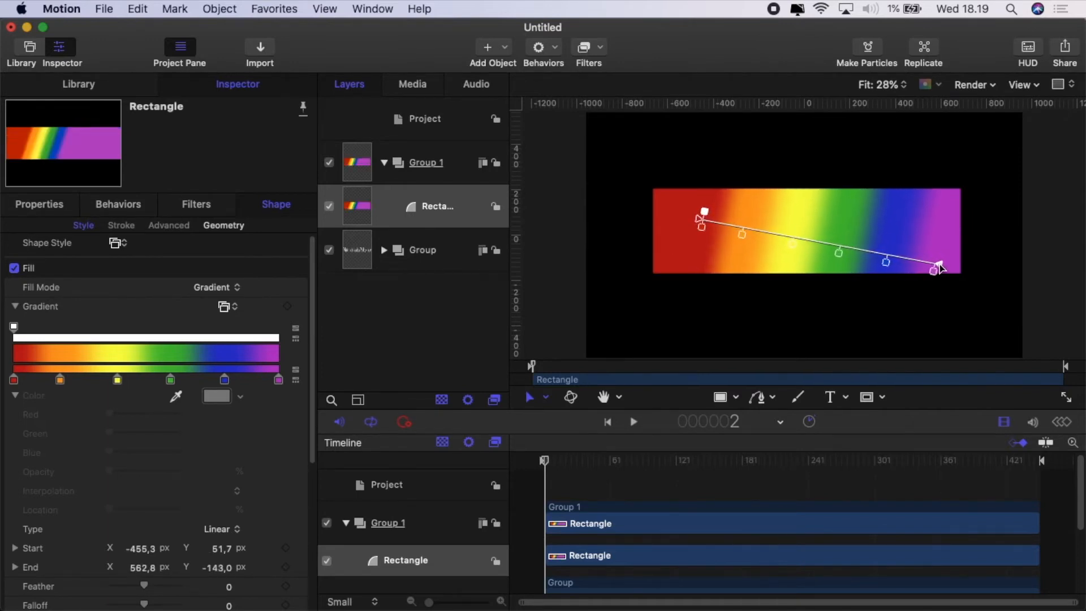
Add an image mask to the rectangle with the title's group as mask source, and play back the result
right_click(462, 205)
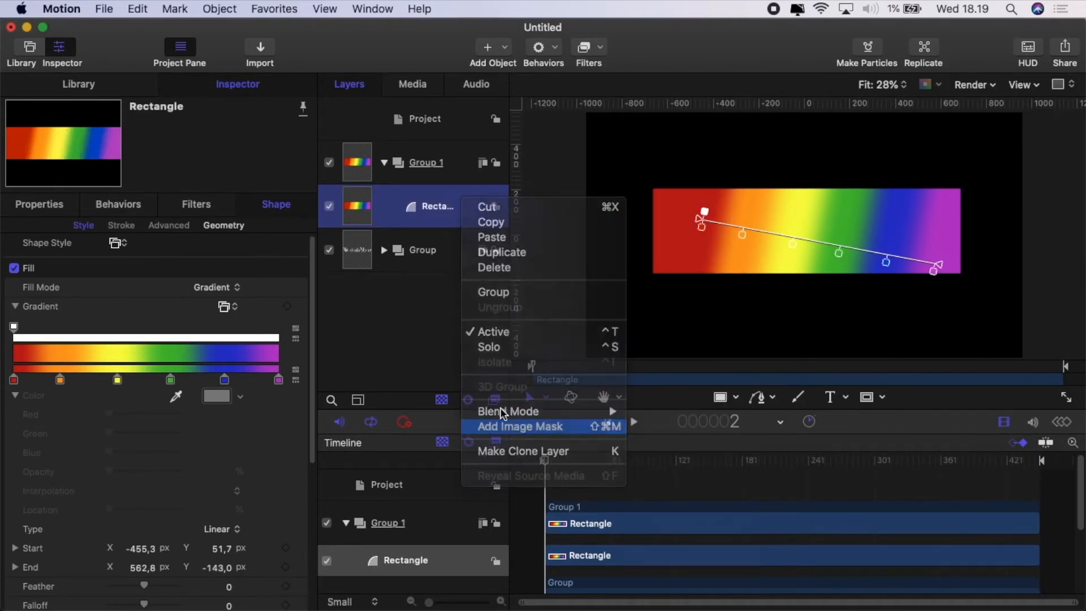
left_click(503, 425)
left_click_drag(357, 305, 211, 262)
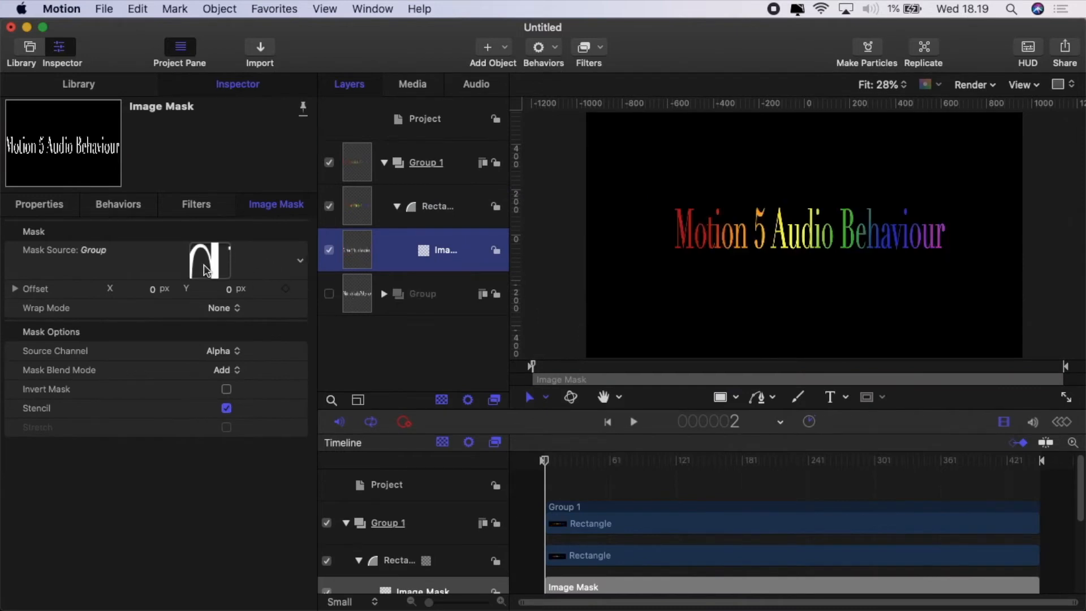
left_click(634, 421)
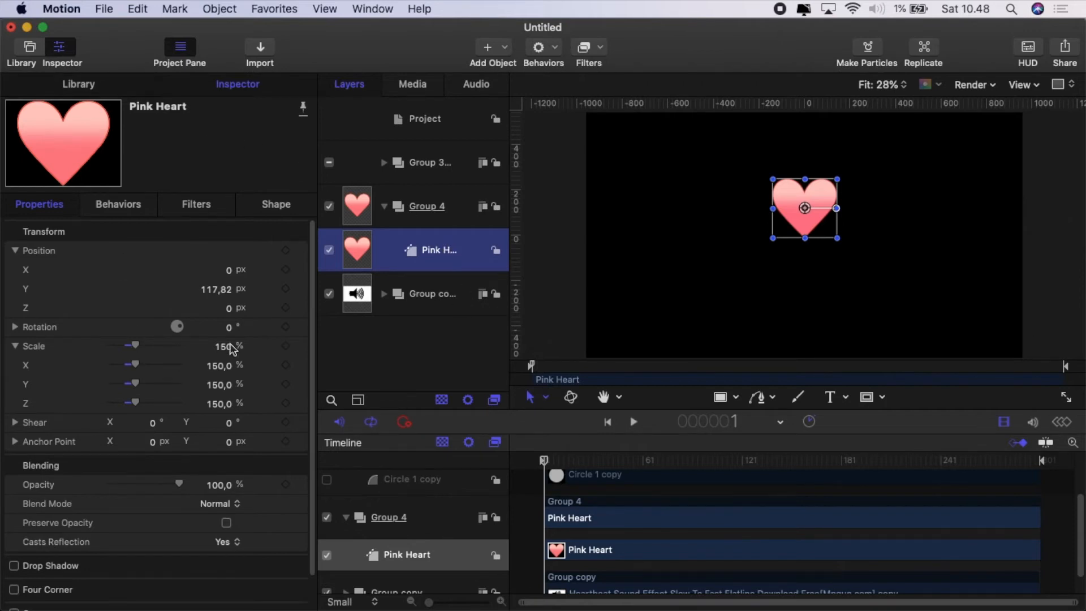
Add an Audio parameter behavior to the Pink Heart's overall Scale and assign the heartbeat sound effect as its source audio
key("super+2")
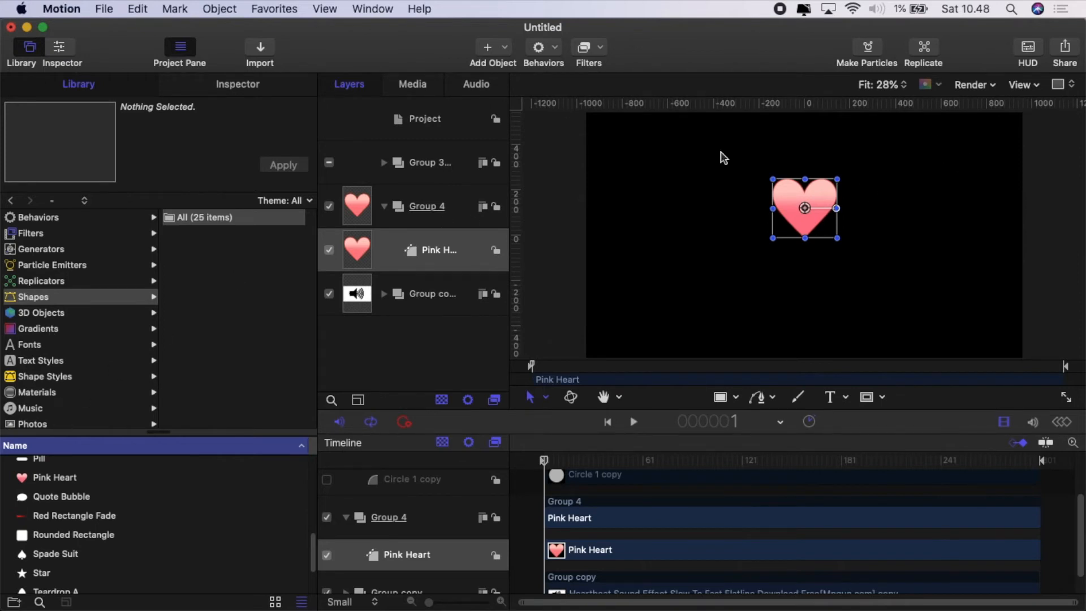
left_click(243, 86)
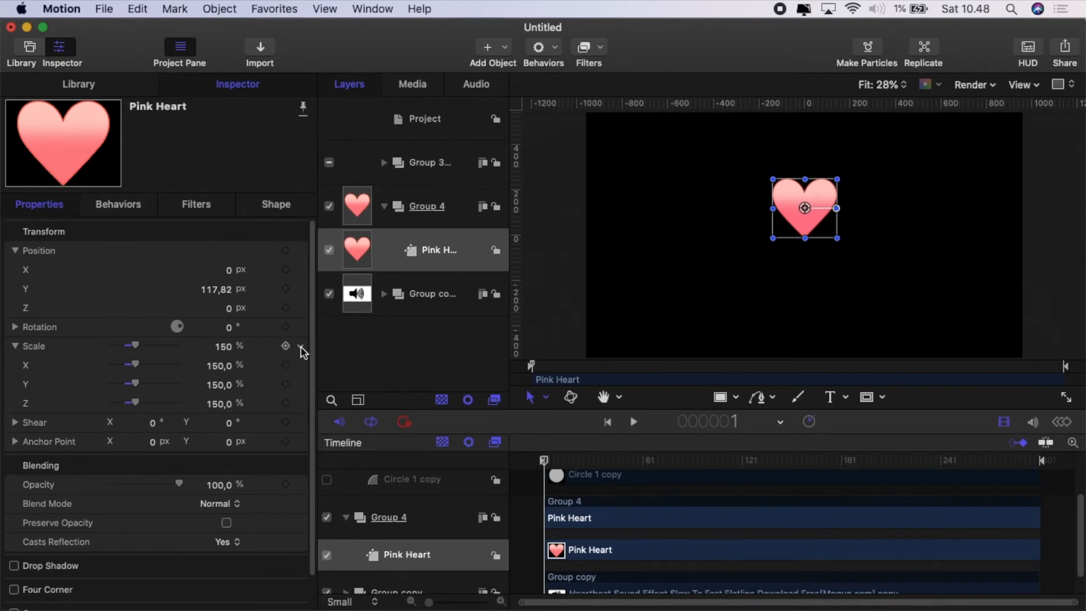
left_click(301, 349)
mouse_move(356, 494)
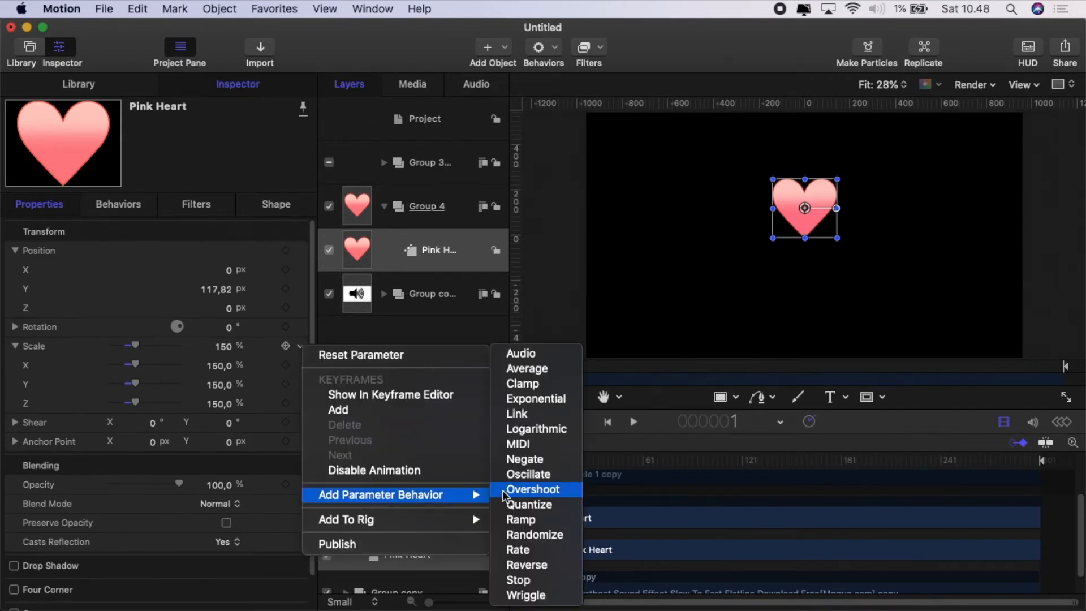
left_click(547, 352)
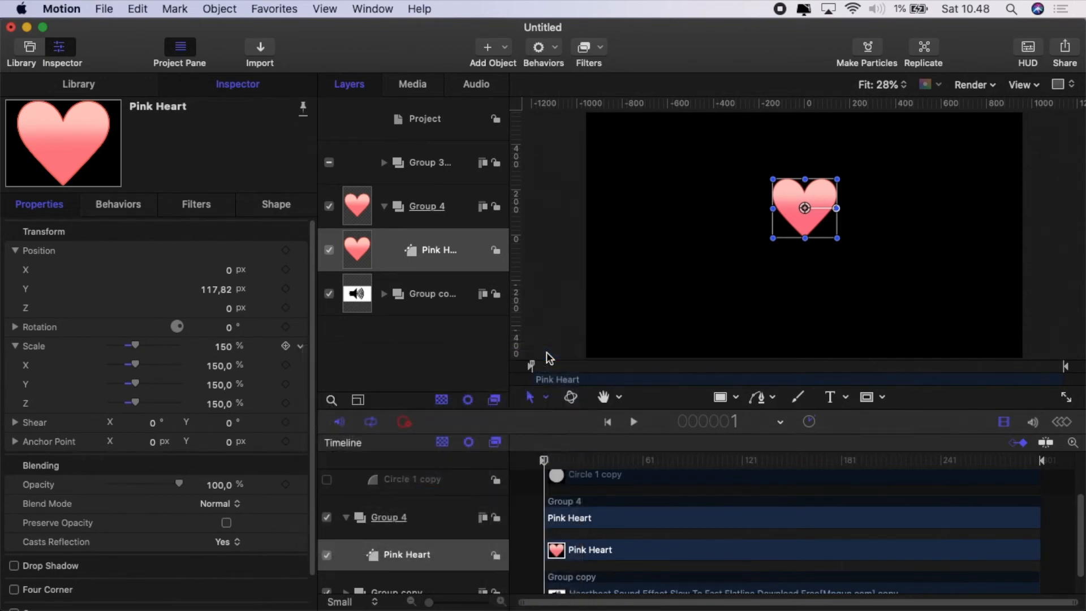
left_click(263, 264)
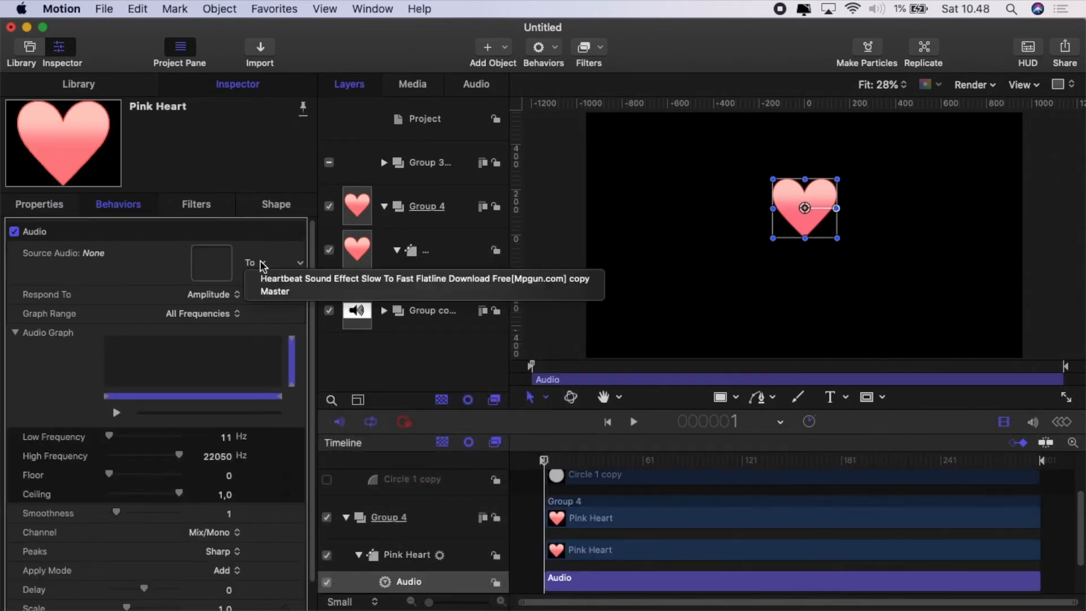
left_click(267, 278)
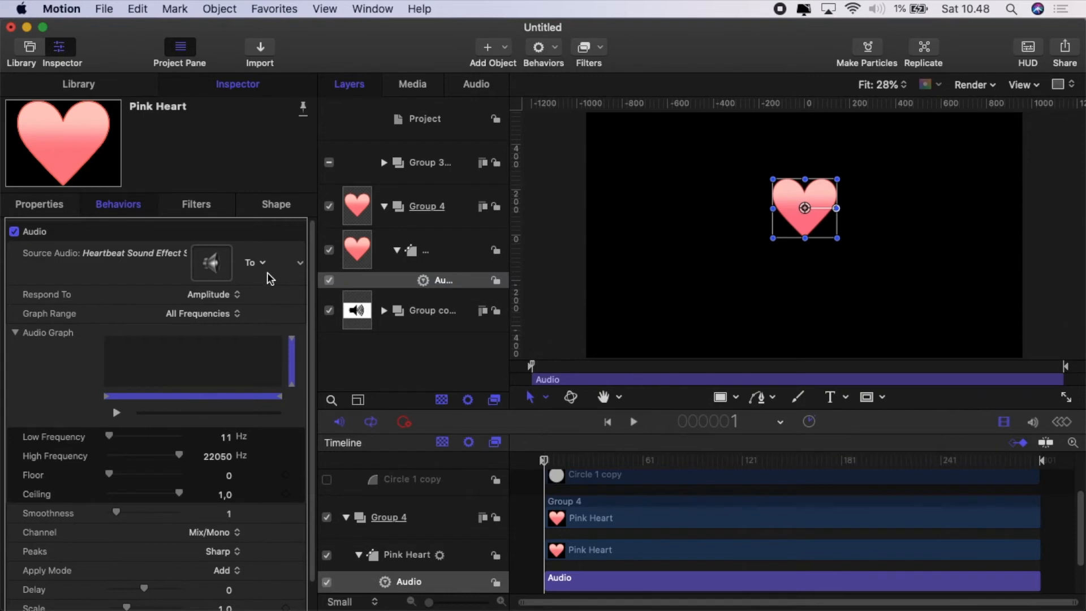
Set the Audio behavior's graph range to Bass and its scale to 0.5, and preview the heart from the start
left_click(206, 316)
left_click(209, 324)
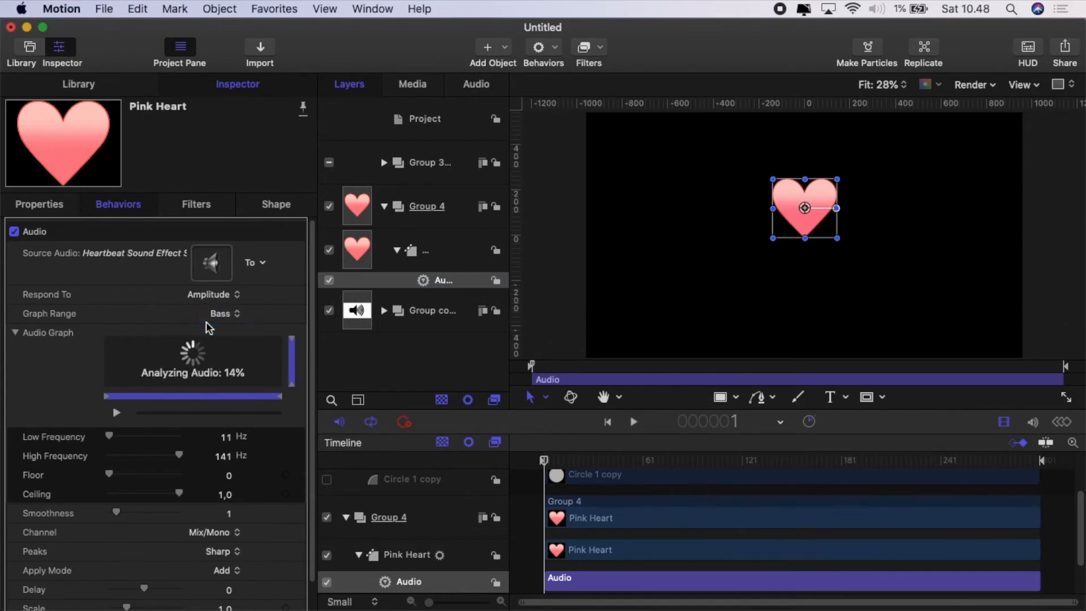
scroll(244, 449, "down", 2)
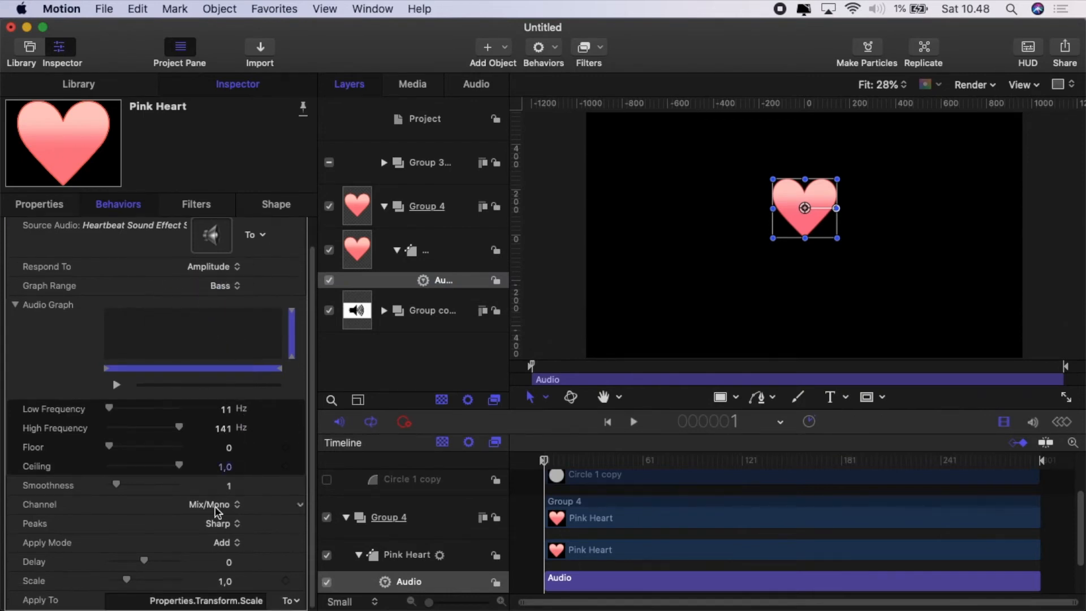
left_click(226, 583)
key("Return")
left_click(634, 423)
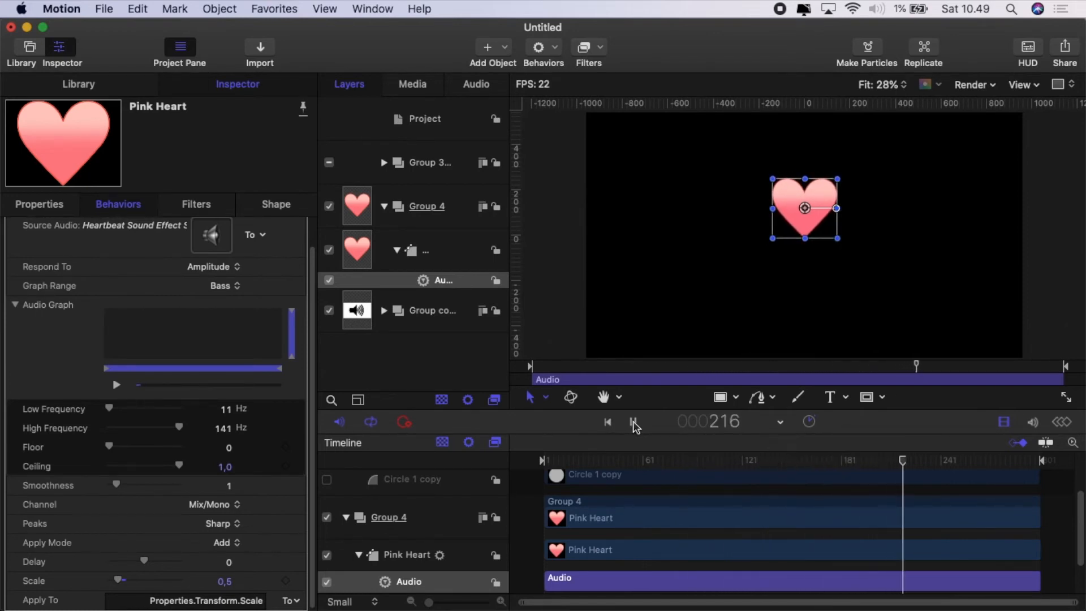
left_click(633, 423)
left_click(608, 422)
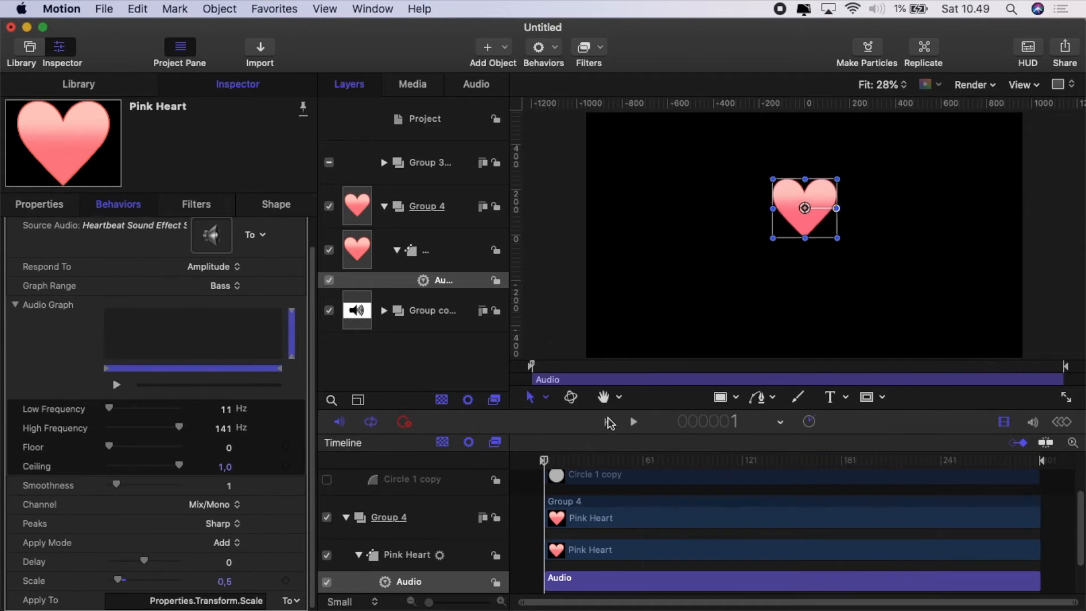
left_click(384, 207)
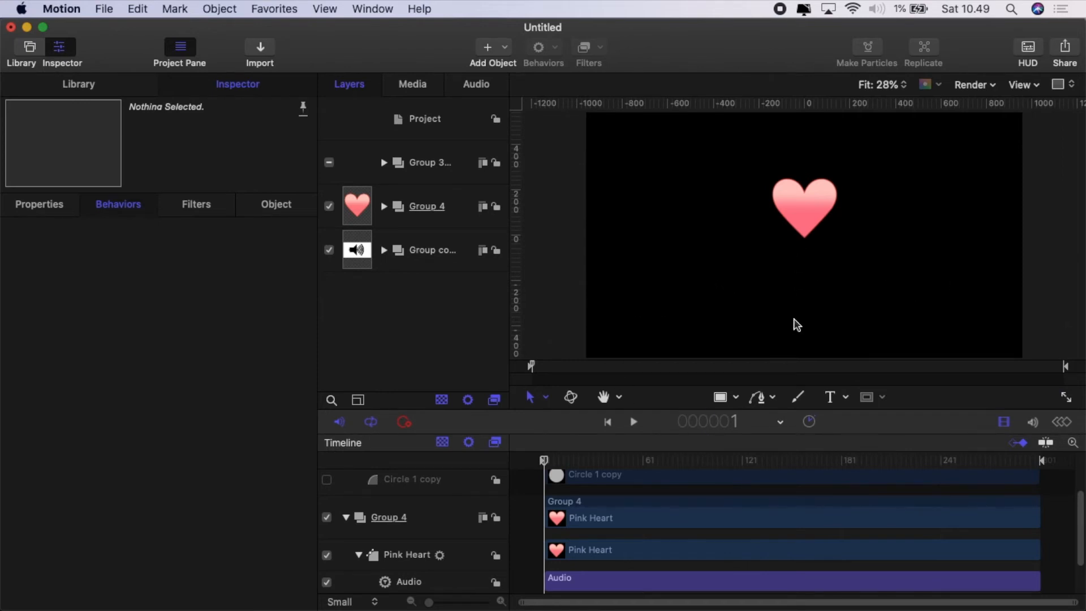
left_click(738, 397)
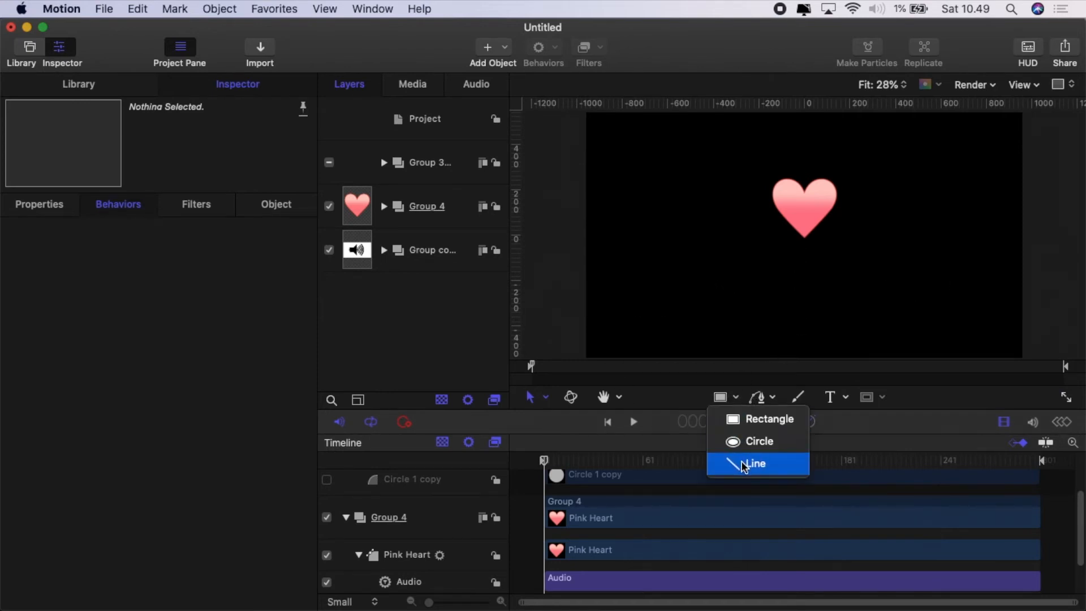
left_click(736, 400)
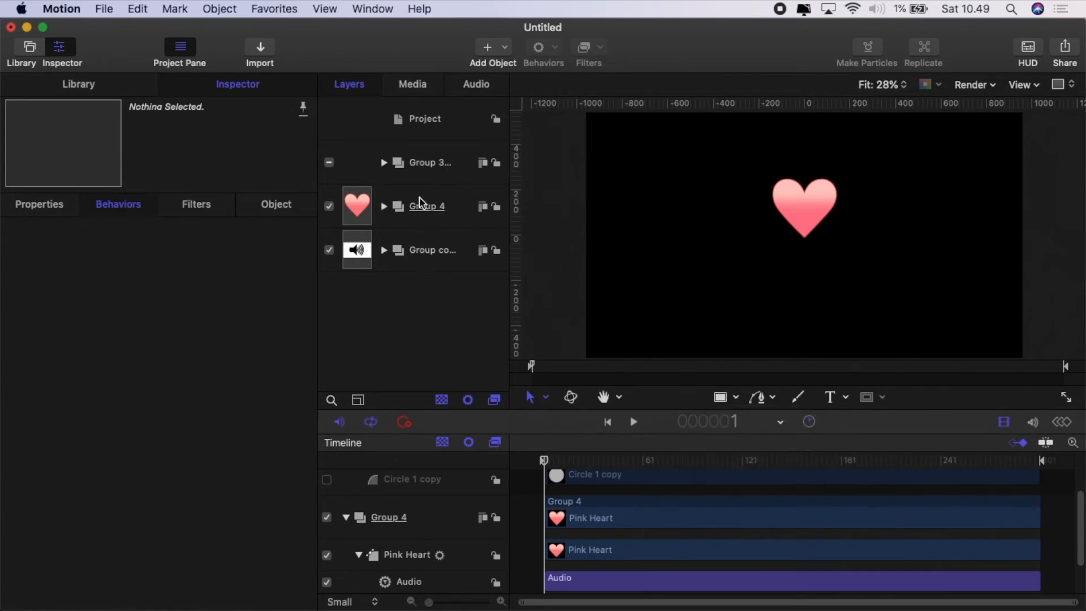
Turn on the hidden circle in the group above the heart's group and make a particle emitter from it
left_click(383, 163)
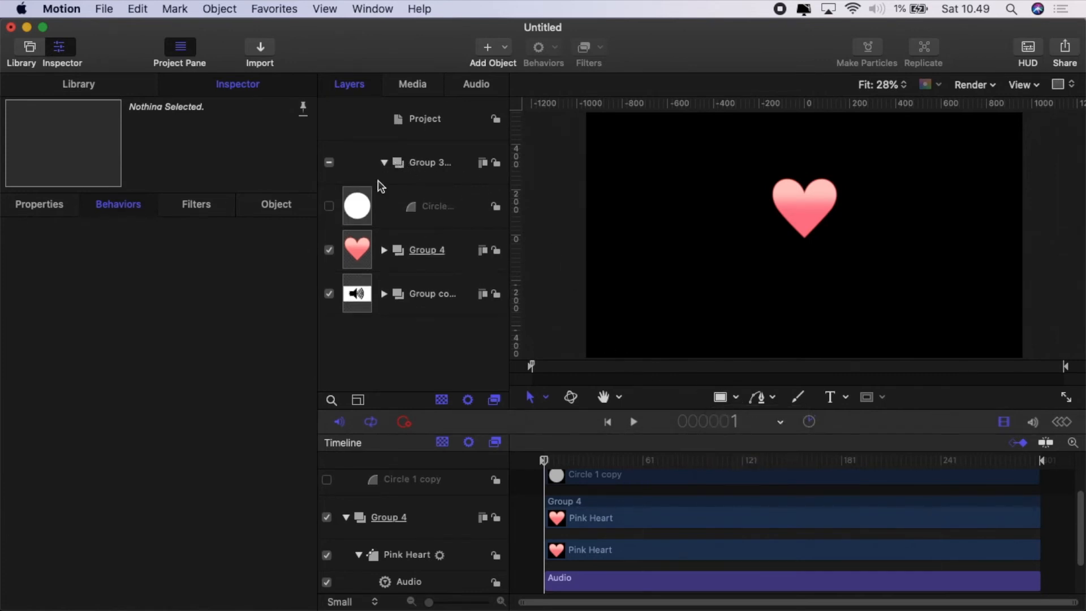
left_click(330, 207)
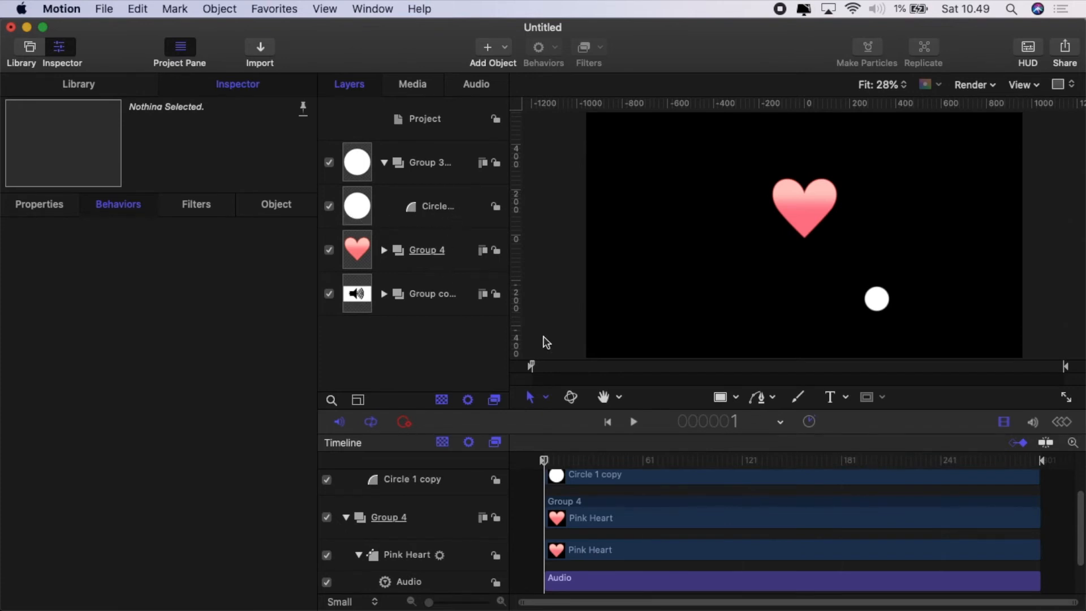
left_click(447, 214)
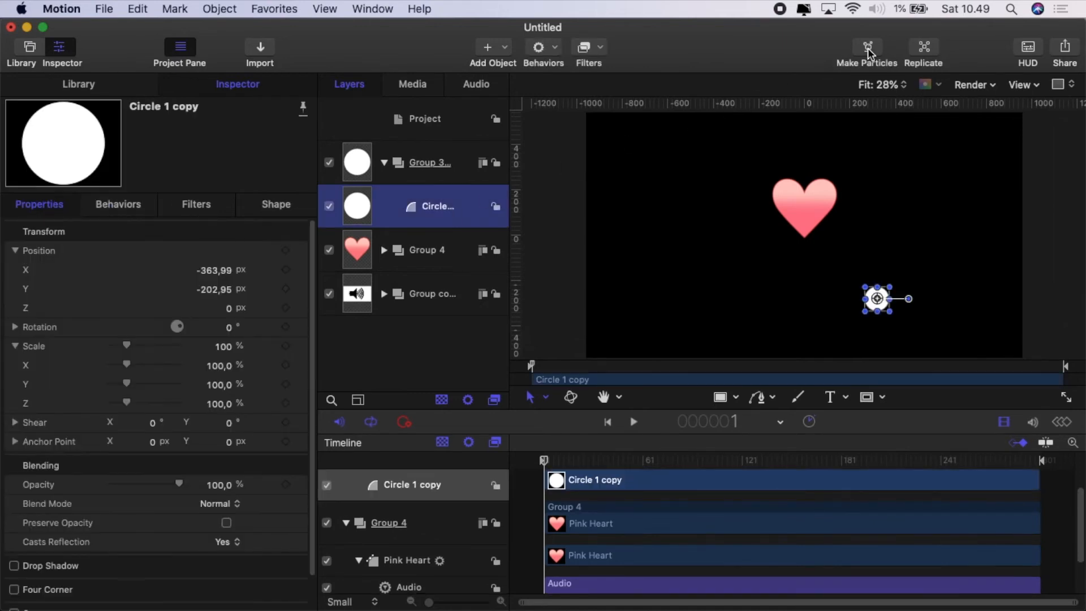
left_click(867, 49)
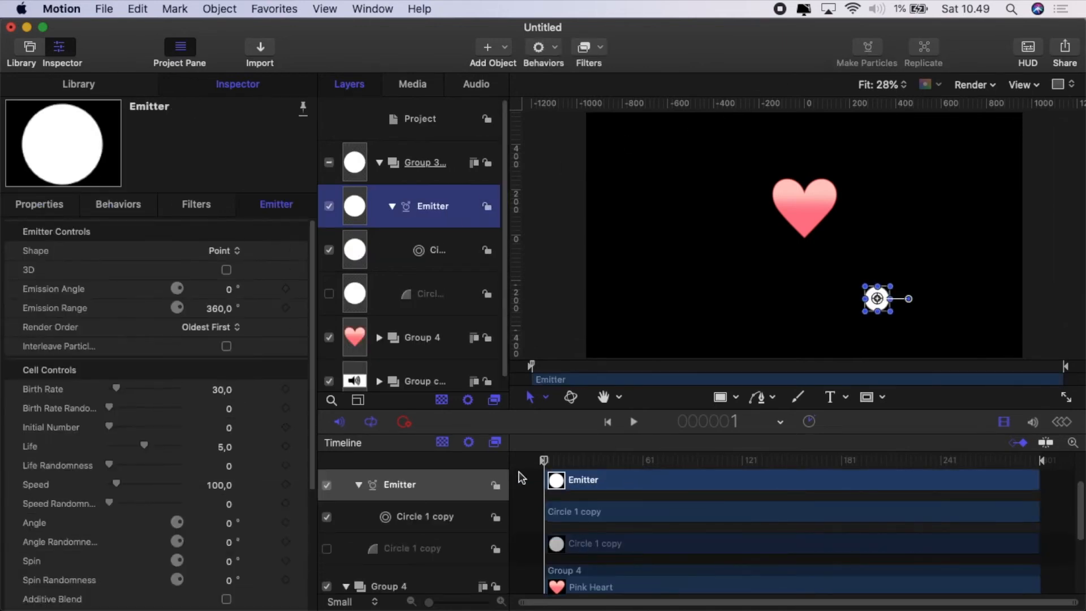
left_click_drag(543, 462, 533, 483)
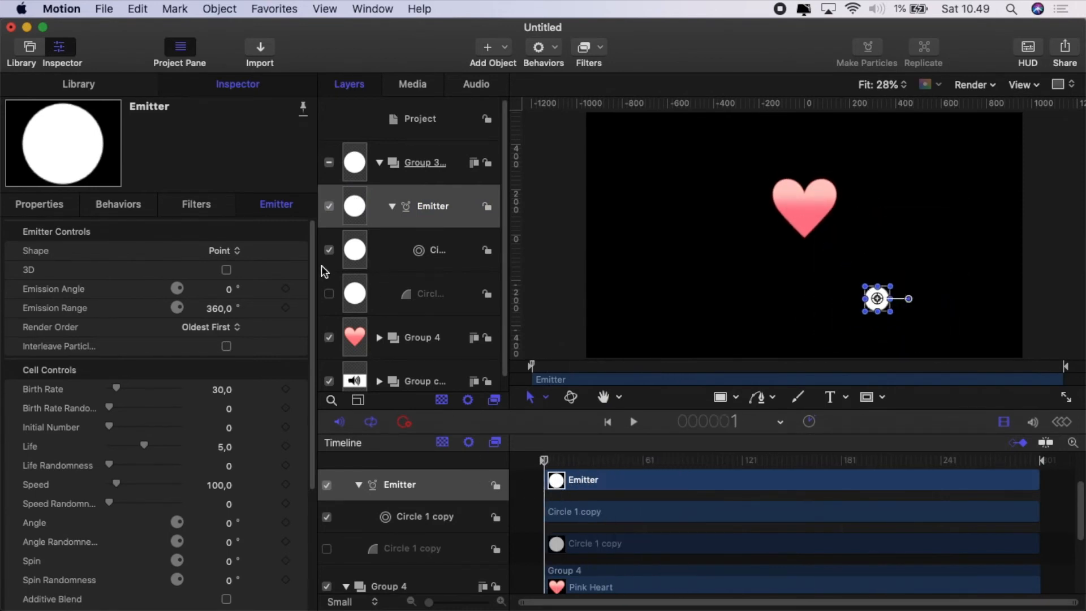
Set the emitter's shape to Line and make it emit at 1 point
left_click(219, 252)
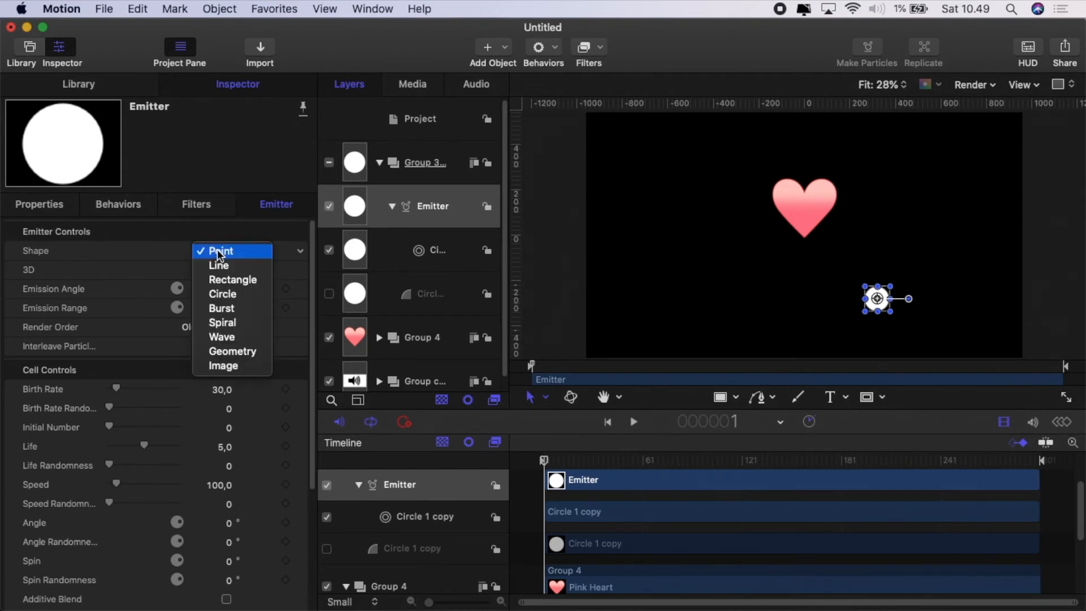
left_click(222, 267)
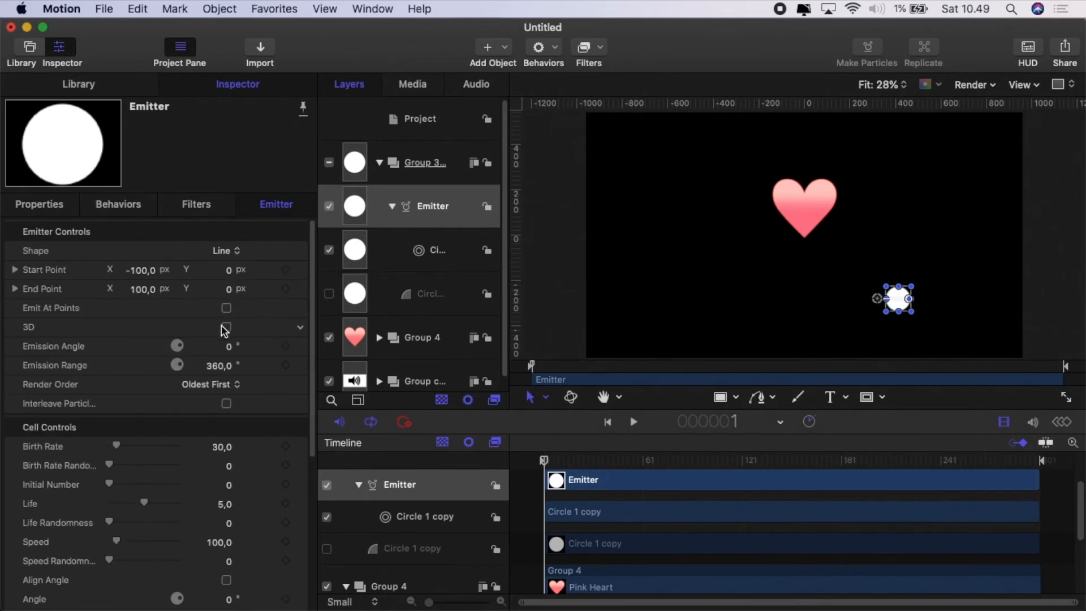
left_click(226, 308)
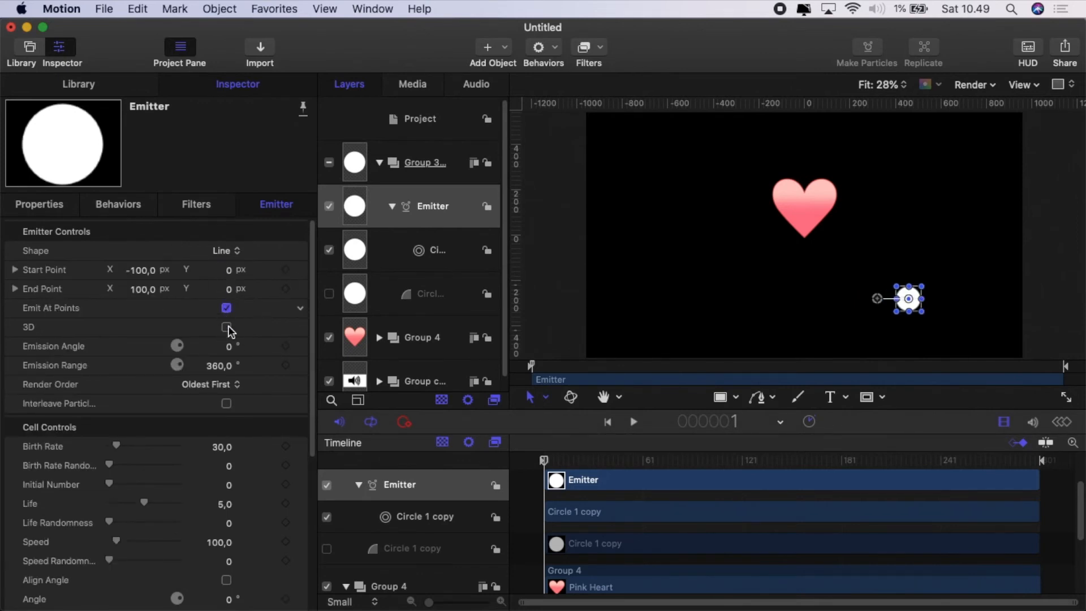
left_click(229, 329)
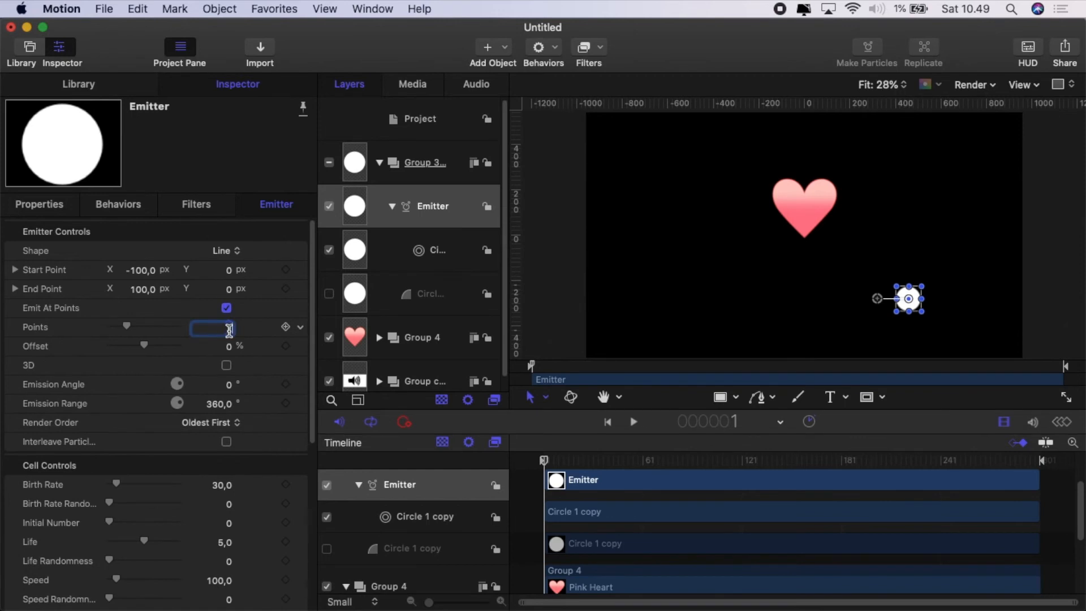
type("1")
key("Return")
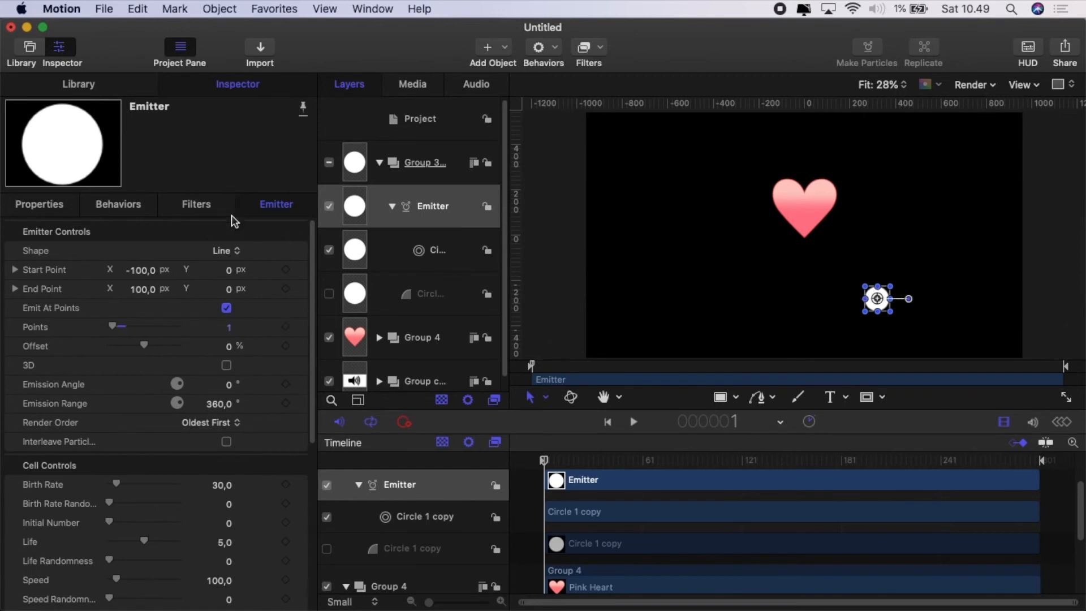
Set the emission angle to 270° and the emission range to 0°, and enable interleaved particles
left_click(226, 386)
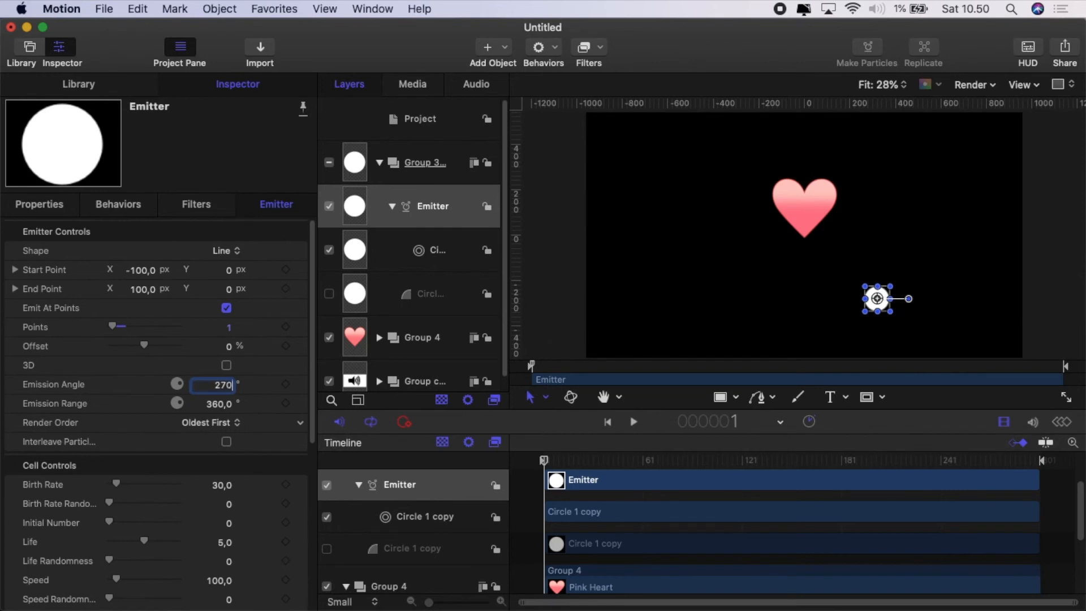
type("270")
left_click(219, 404)
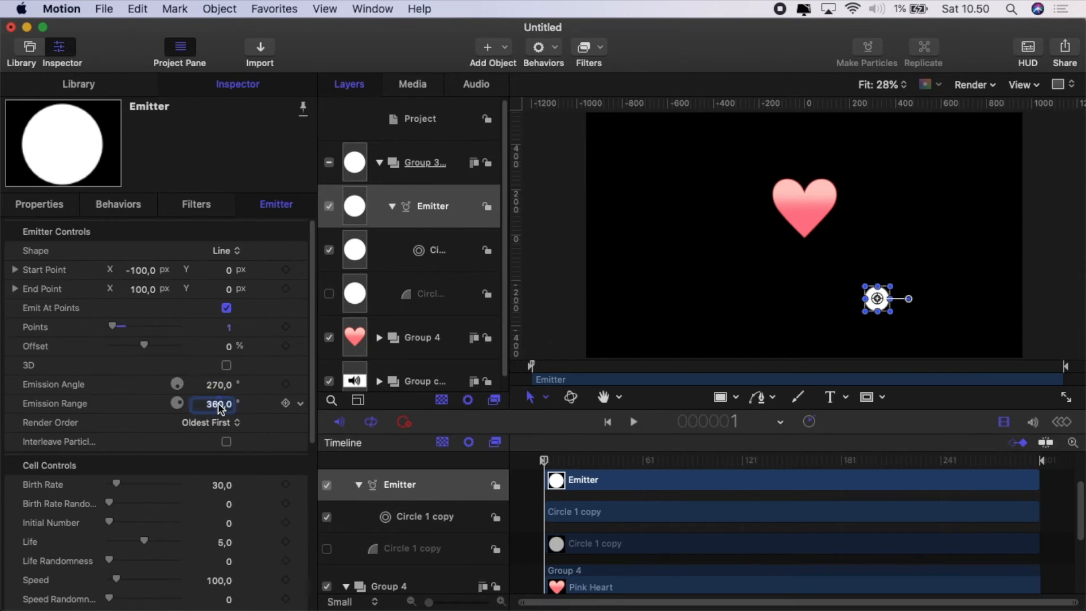
type("0")
key("Return")
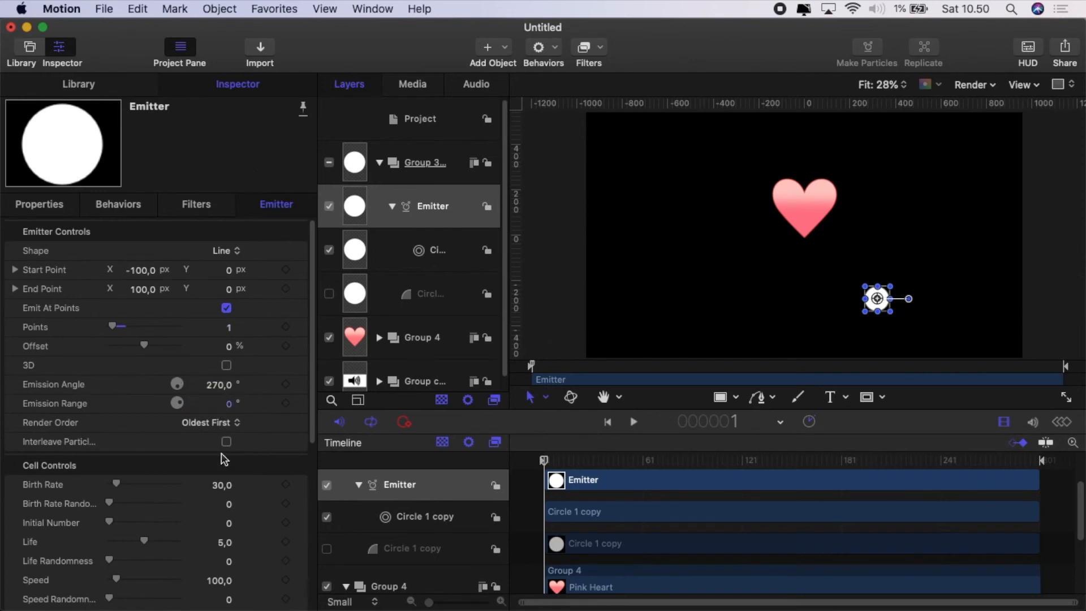
Set the emitter's birth rate to 500, particle life to 3 and speed to 150
scroll(258, 320, "down", 8)
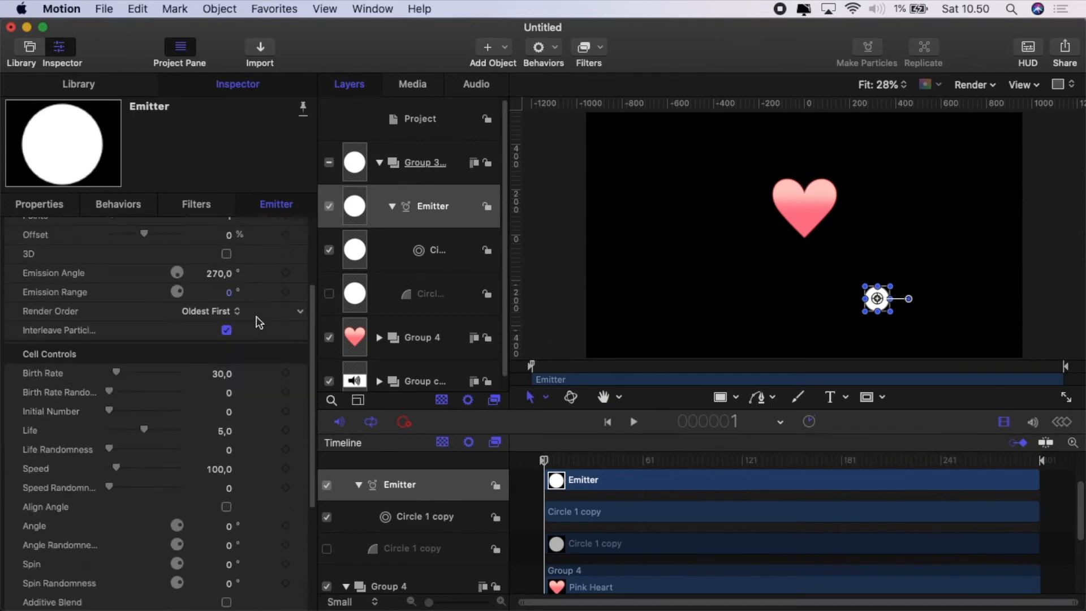
left_click(220, 249)
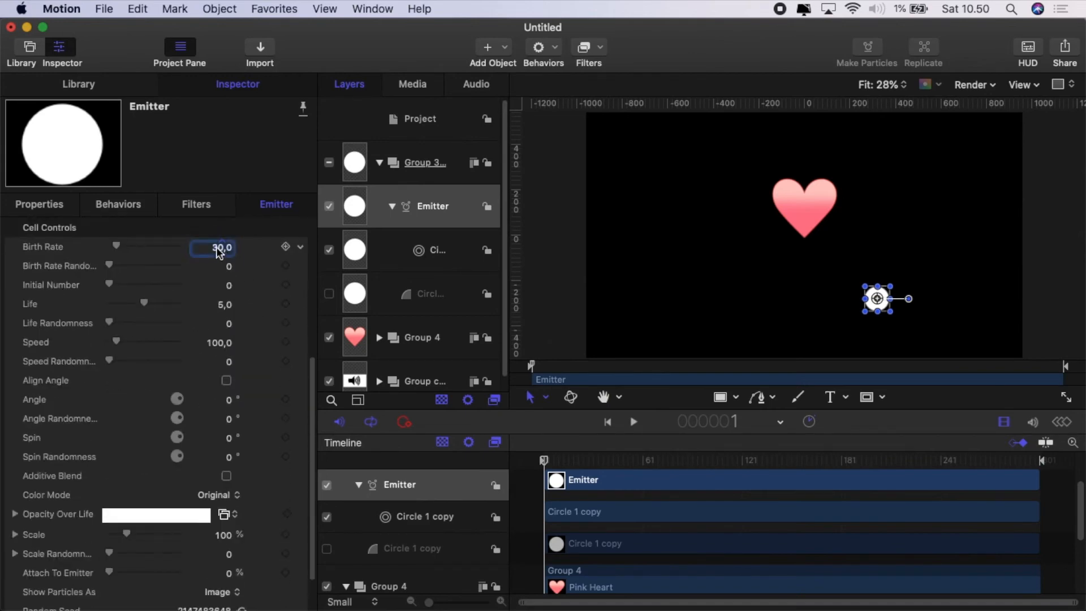
type("5")
left_click(220, 306)
type("3")
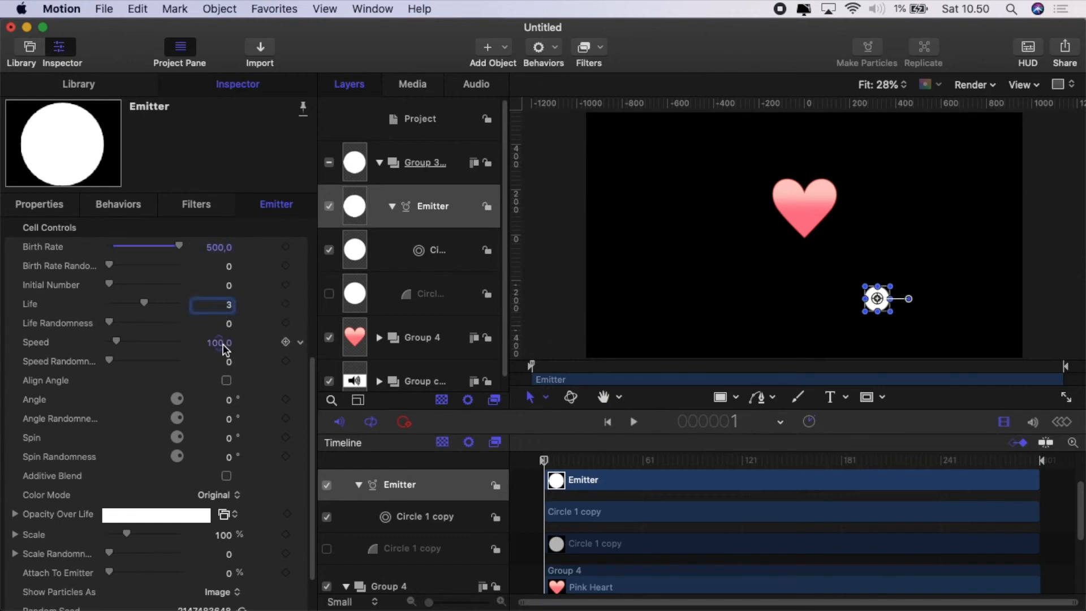
left_click(220, 344)
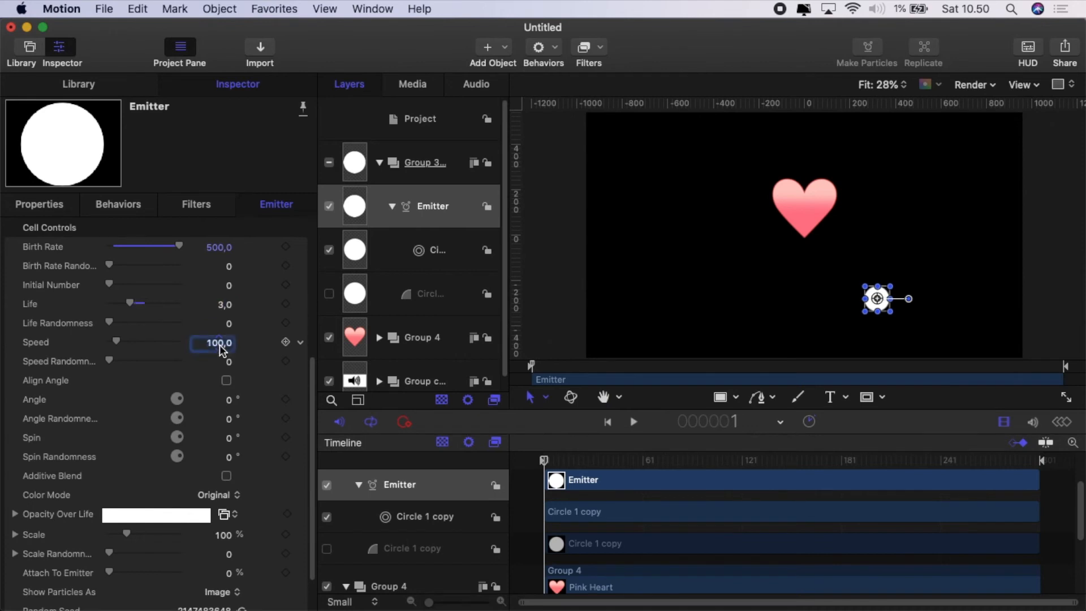
type("150")
Set the particle scale to 5% and preview the emitted line, returning the playhead to the first frame
scroll(225, 396, "down", 2)
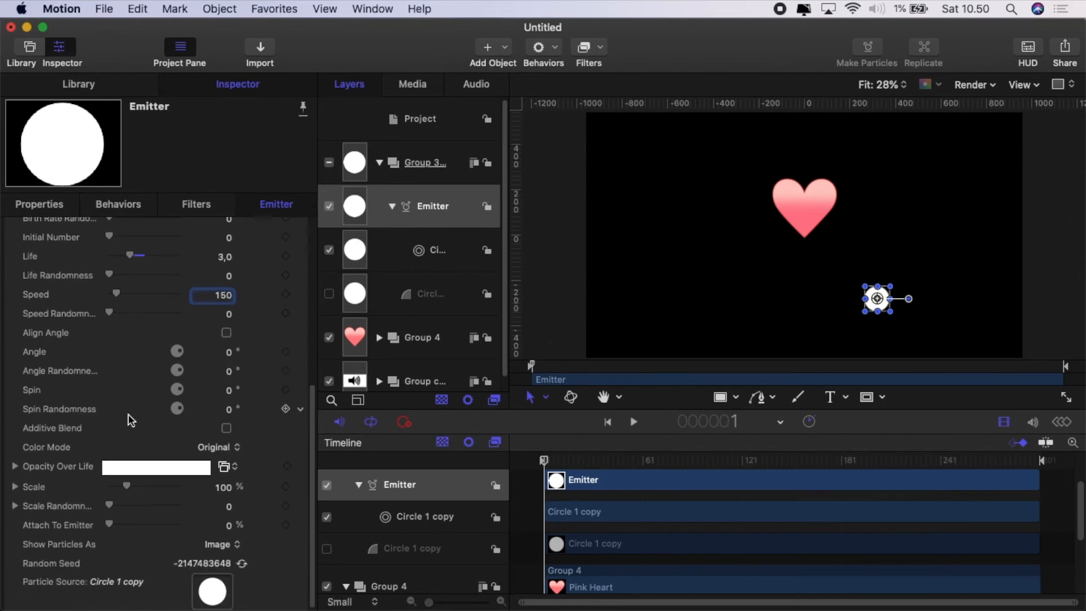
left_click(224, 490)
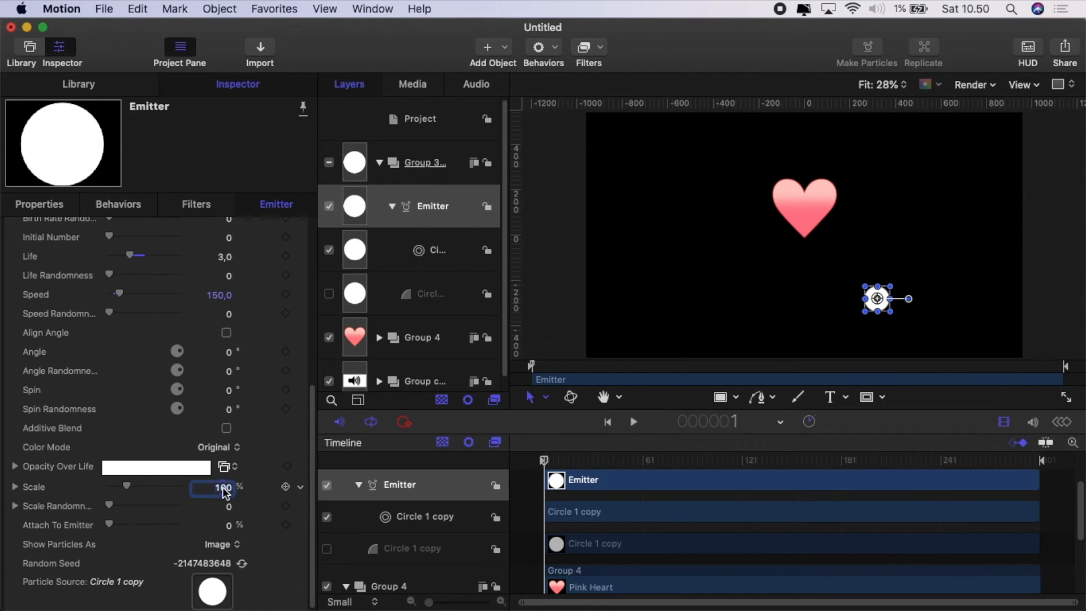
type("5")
key("Return")
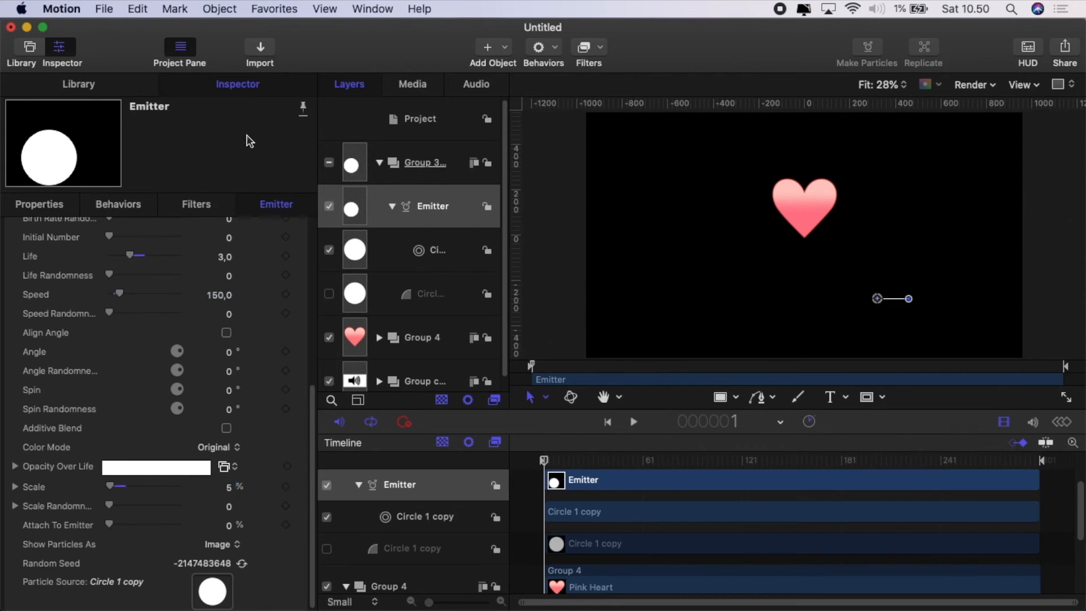
left_click(633, 423)
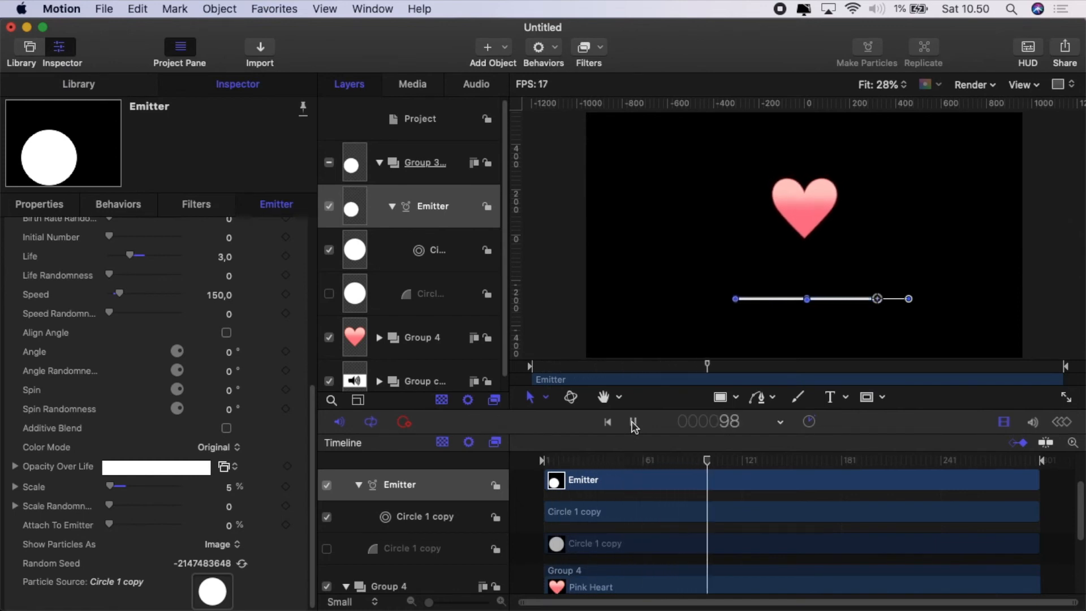
left_click(633, 423)
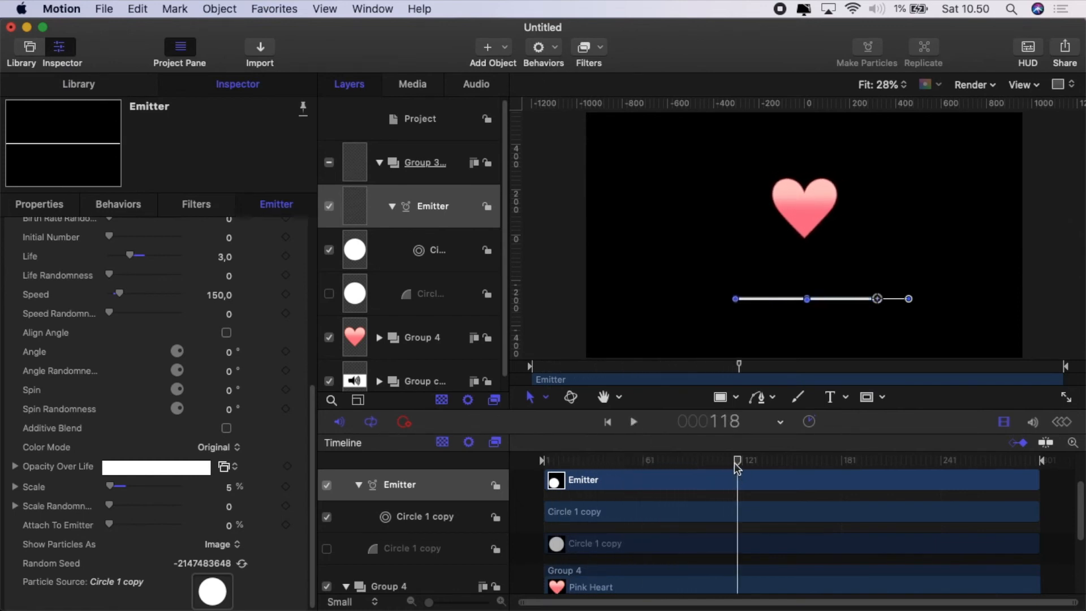
left_click_drag(737, 467, 498, 468)
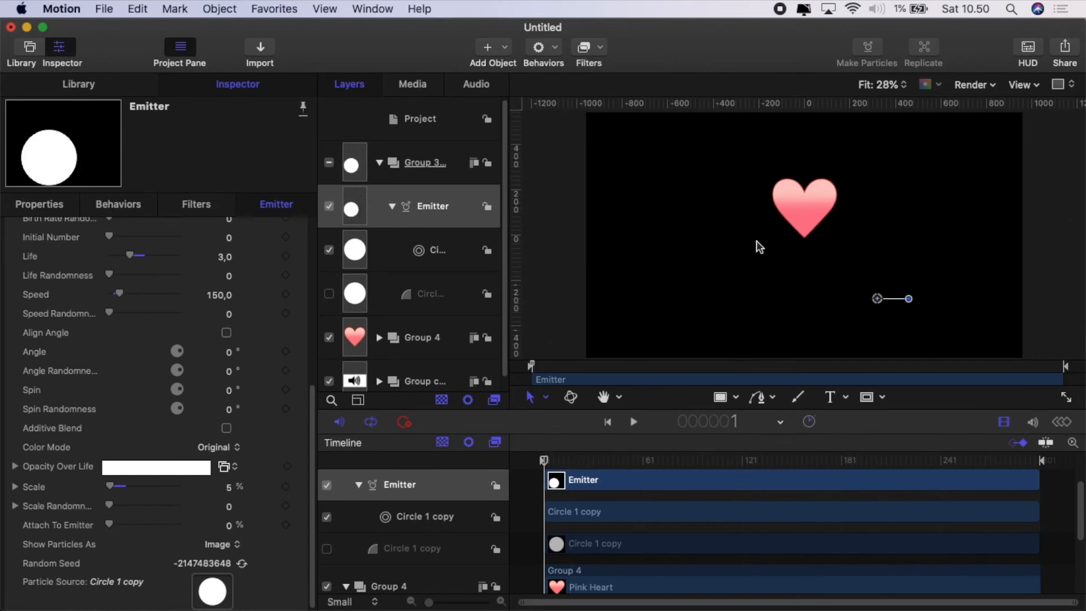
Add an Audio parameter behavior to the emitter's Y position and assign the heartbeat sound effect as its source audio
left_click(29, 206)
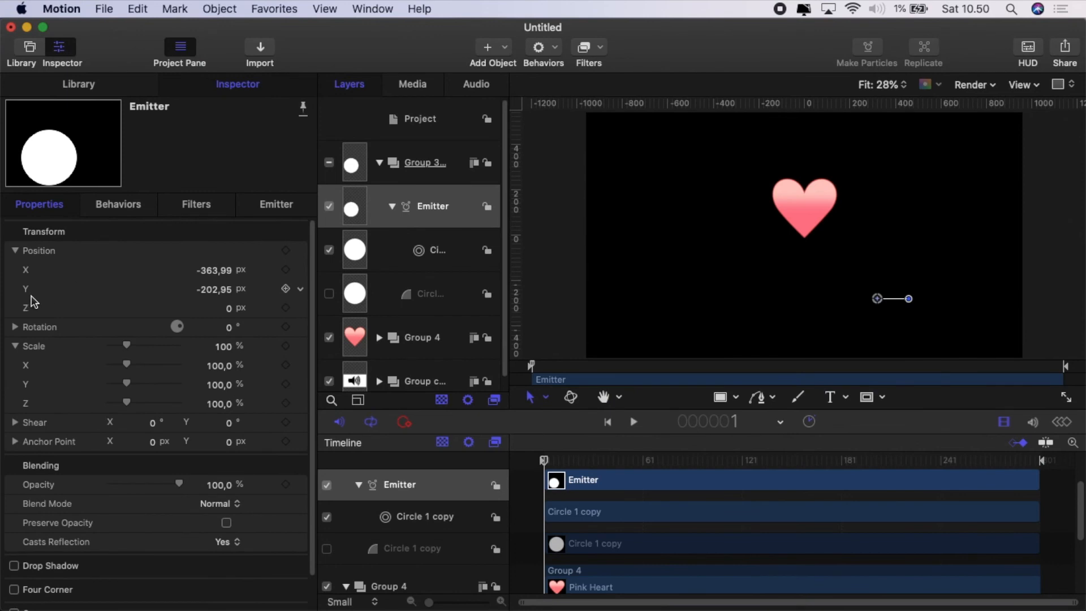
left_click(300, 289)
mouse_move(339, 437)
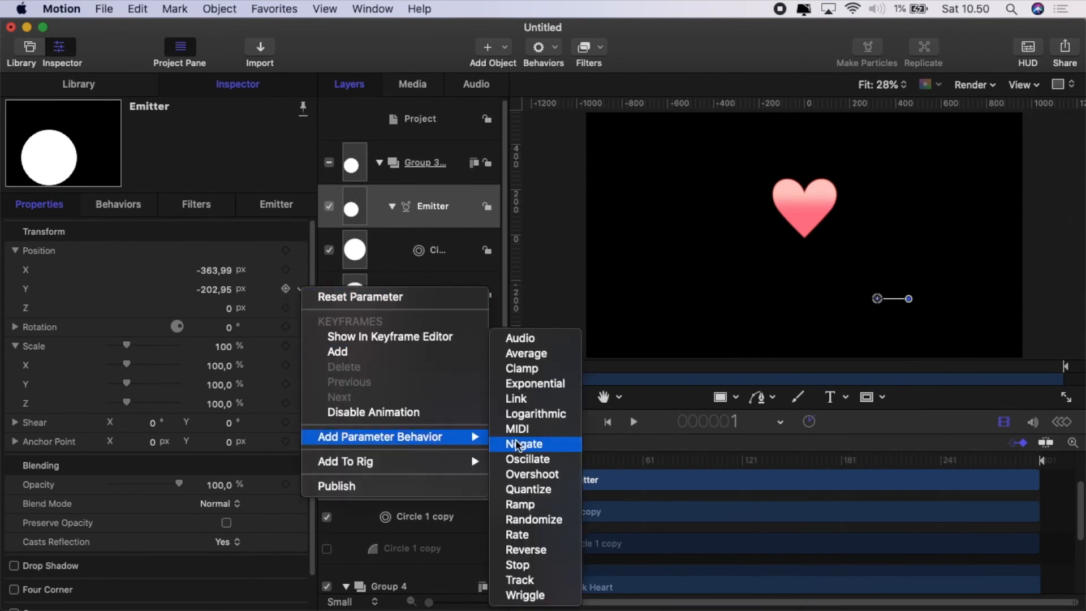
left_click(520, 338)
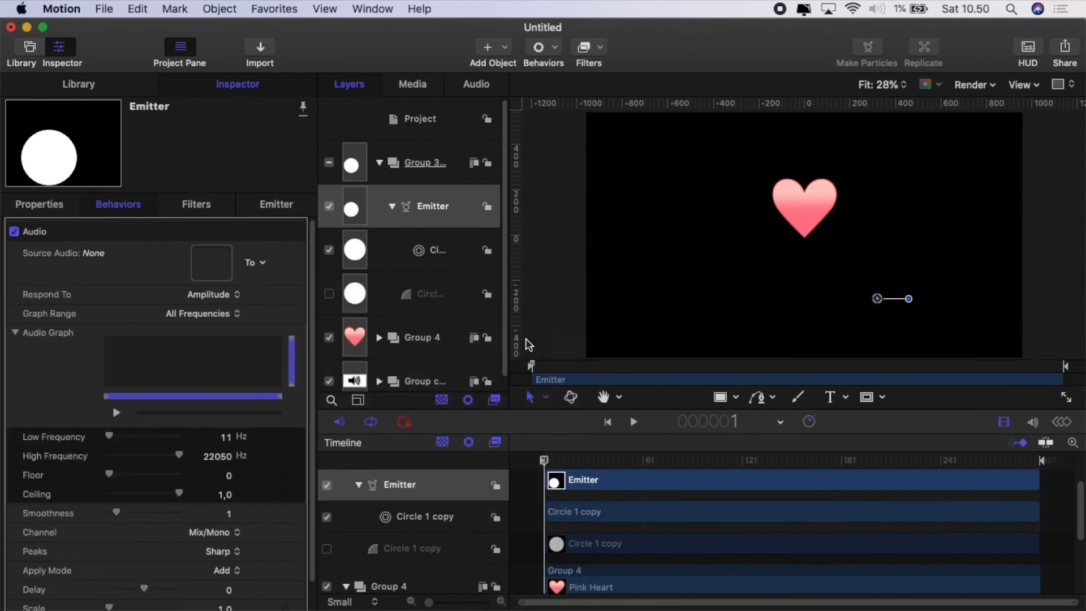
left_click(257, 262)
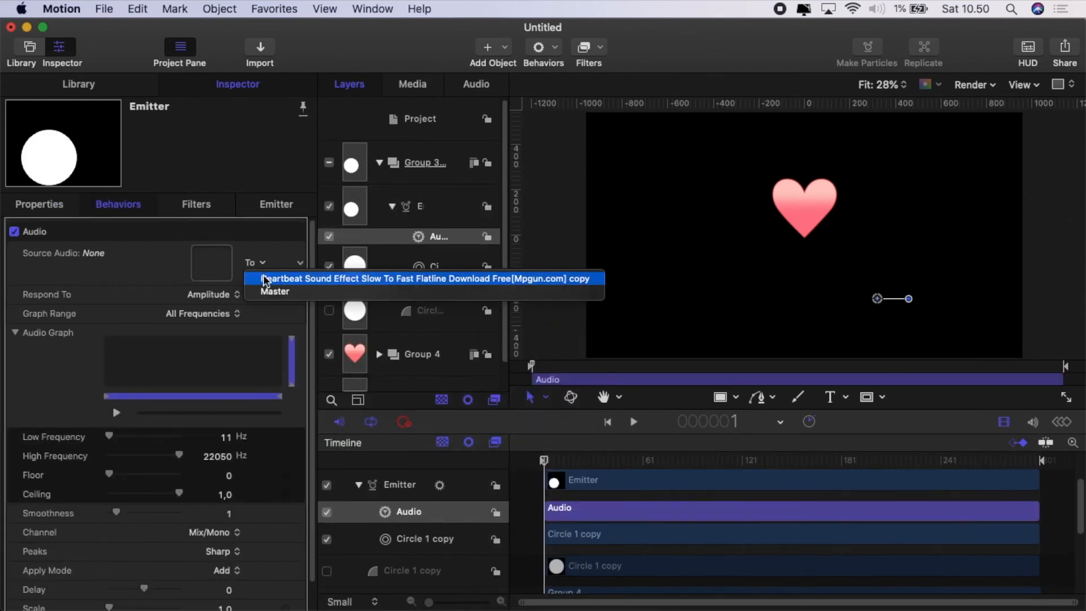
left_click(266, 278)
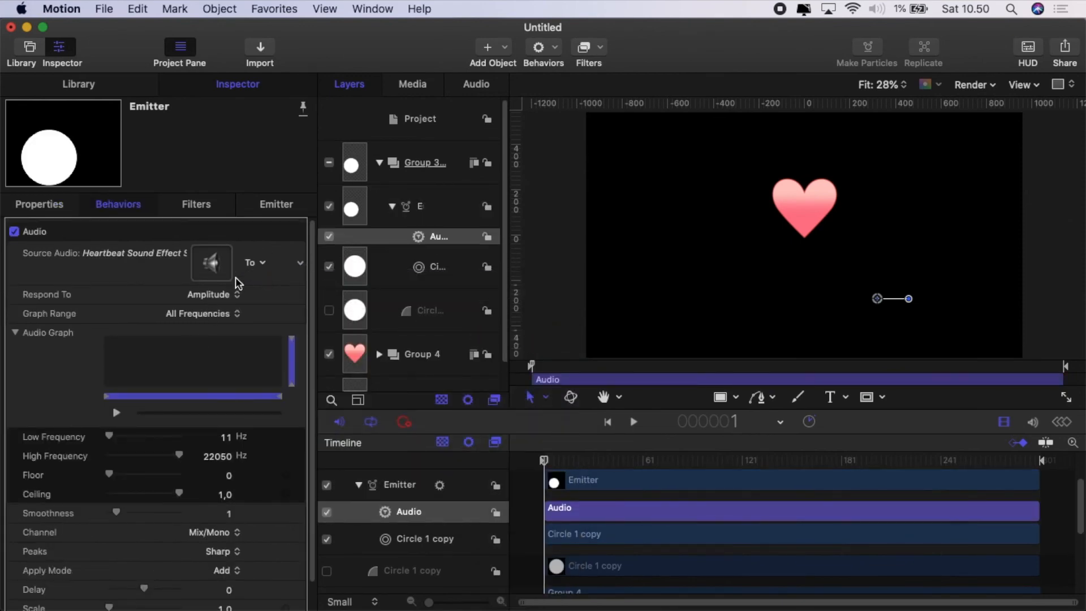
Set the emitter's Audio behavior to Smooth peaks and a scale of 95, and preview the heartbeat line with nothing selected
scroll(243, 309, "down", 2)
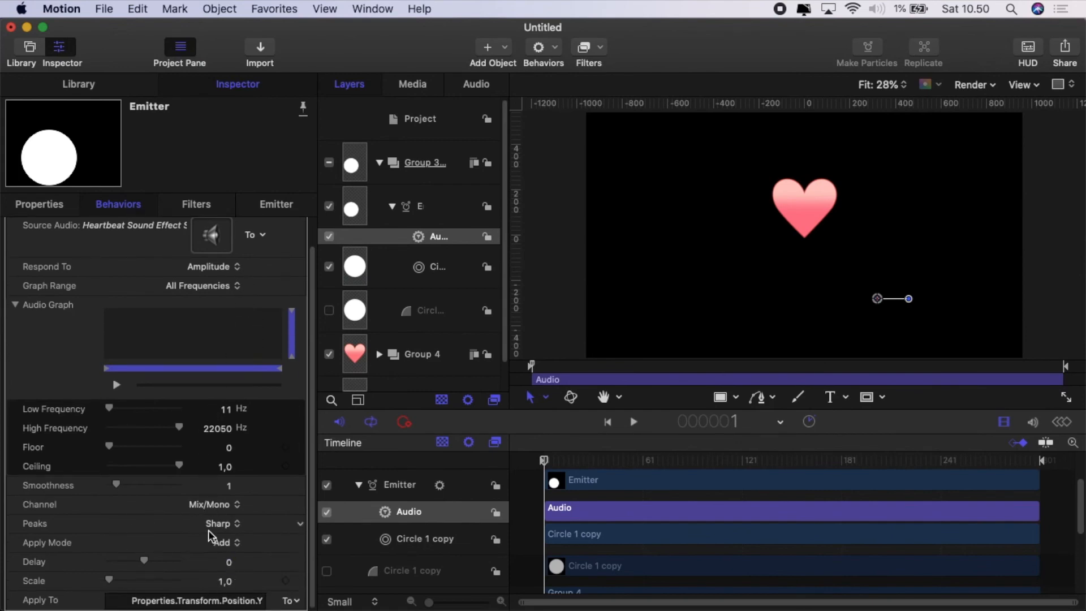
left_click(225, 527)
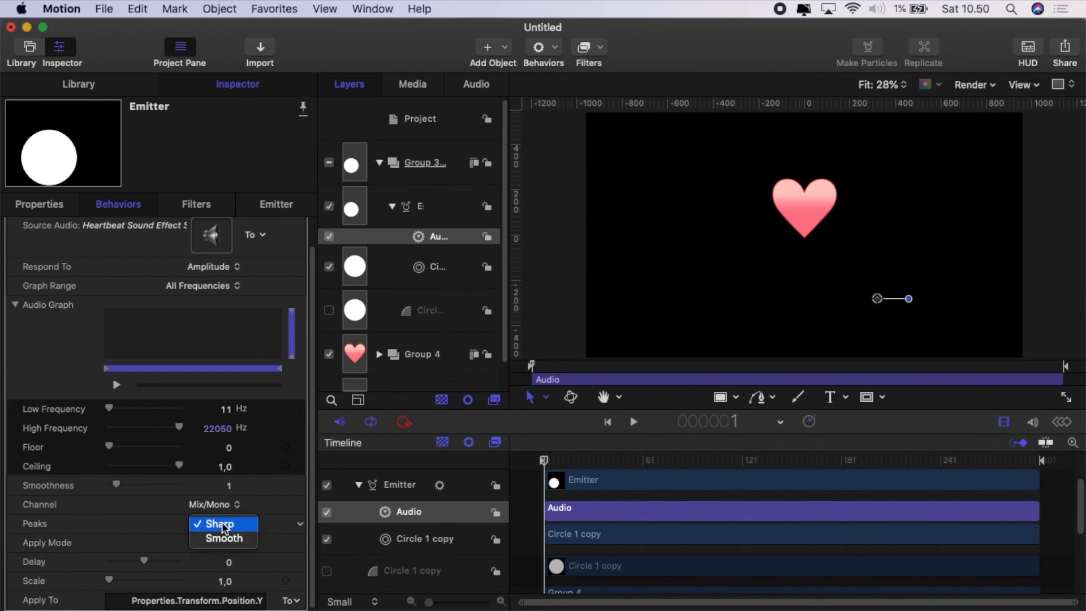
left_click(225, 539)
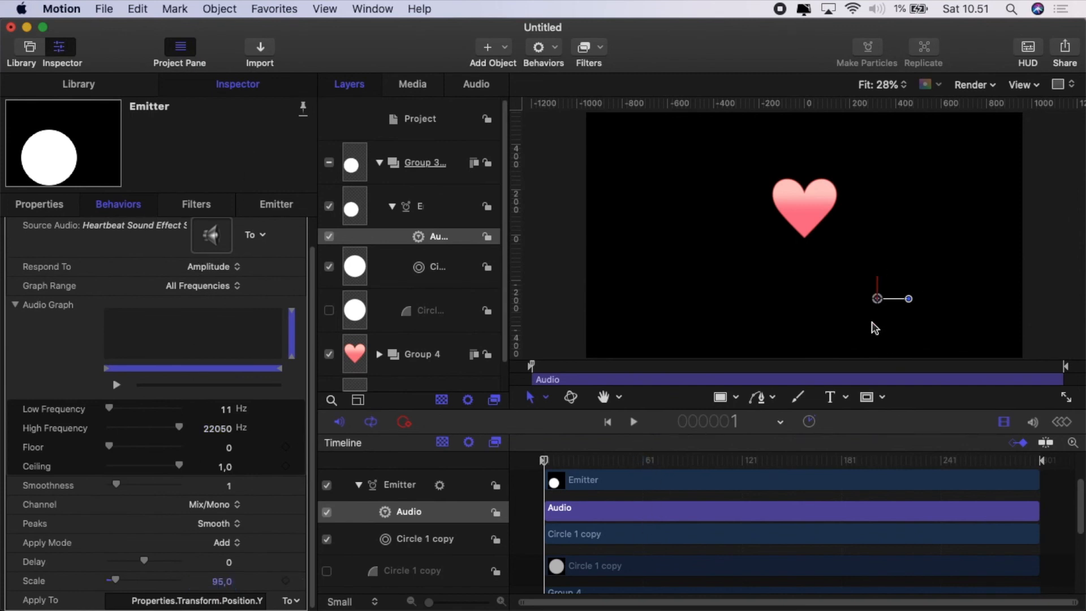
left_click(633, 423)
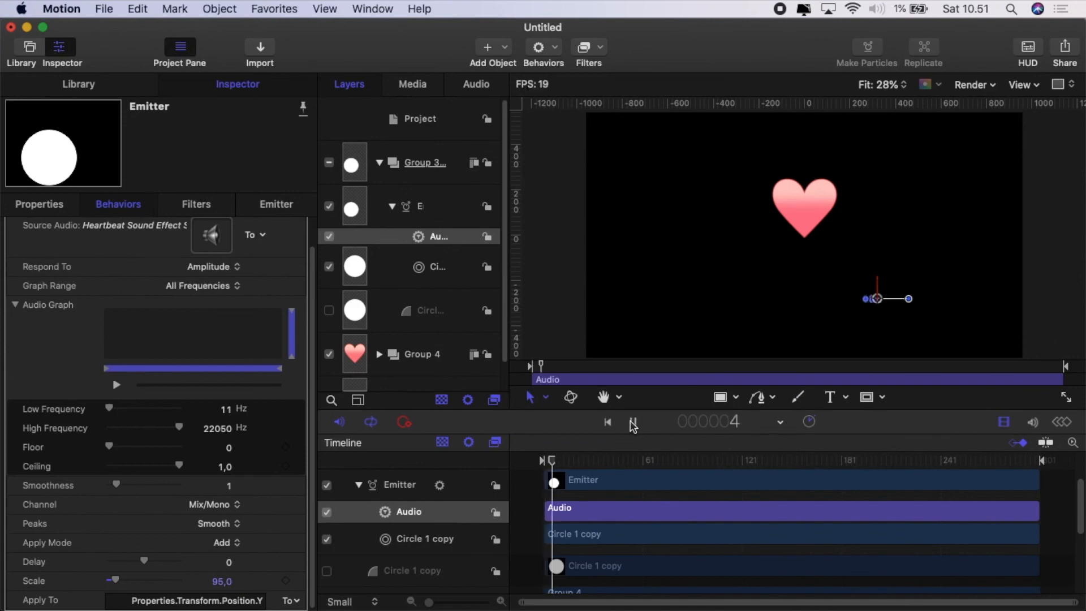
left_click(529, 504)
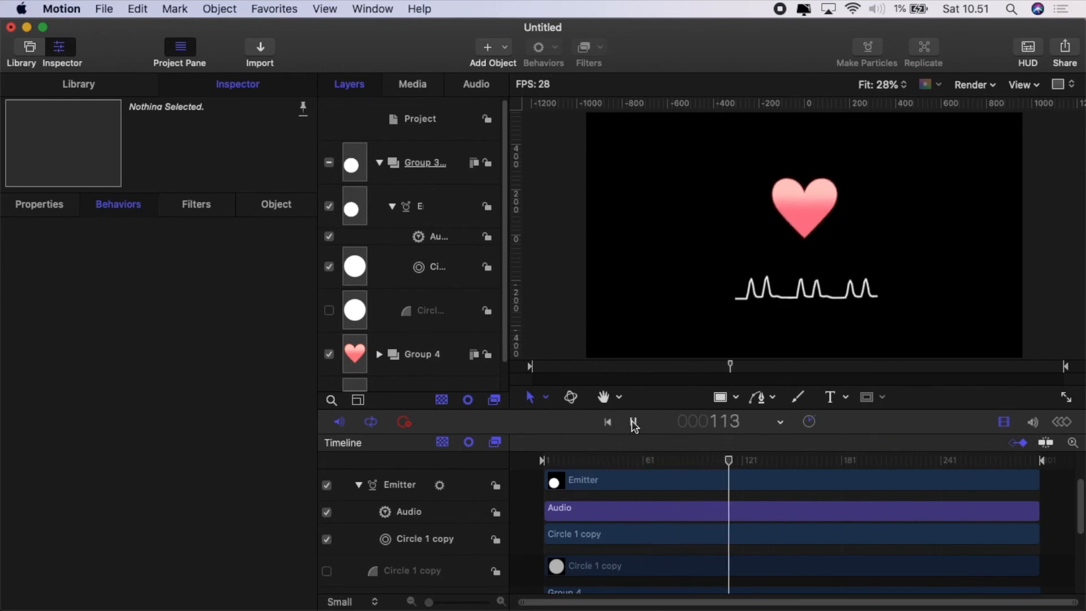
left_click(633, 423)
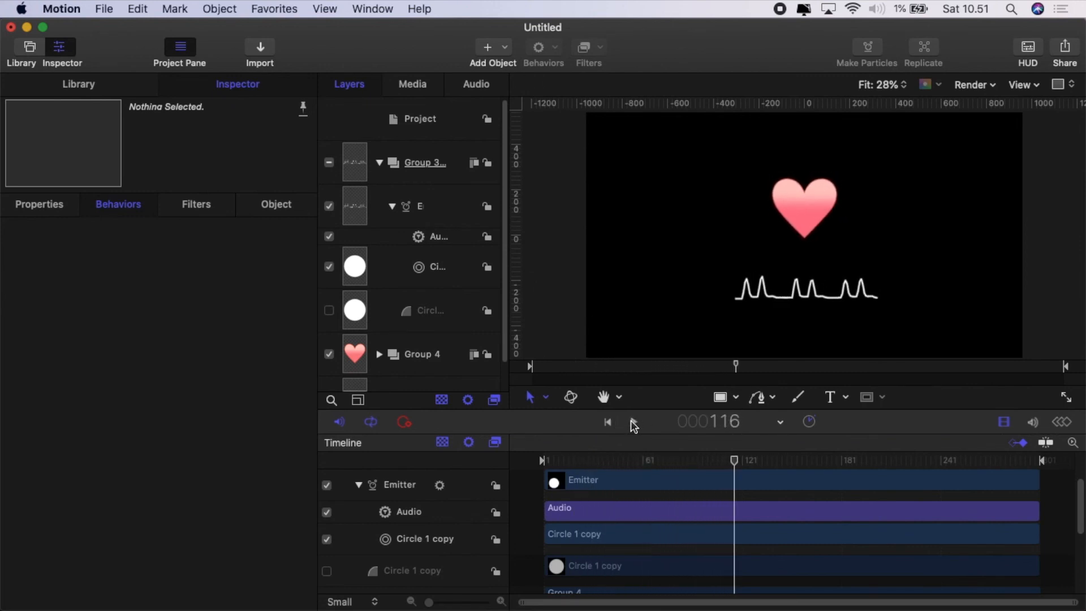
left_click(379, 164)
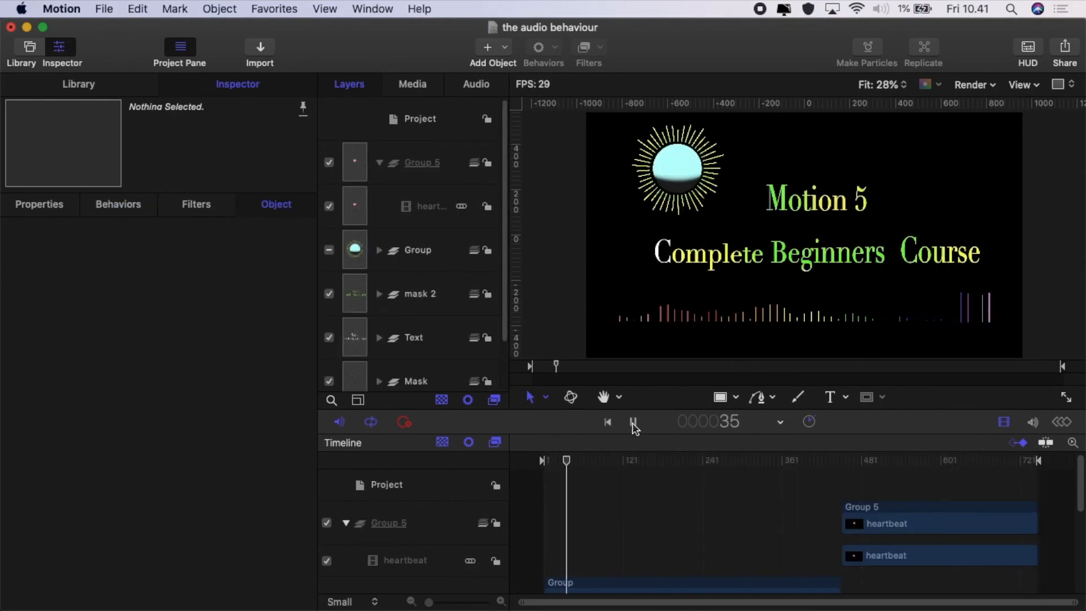